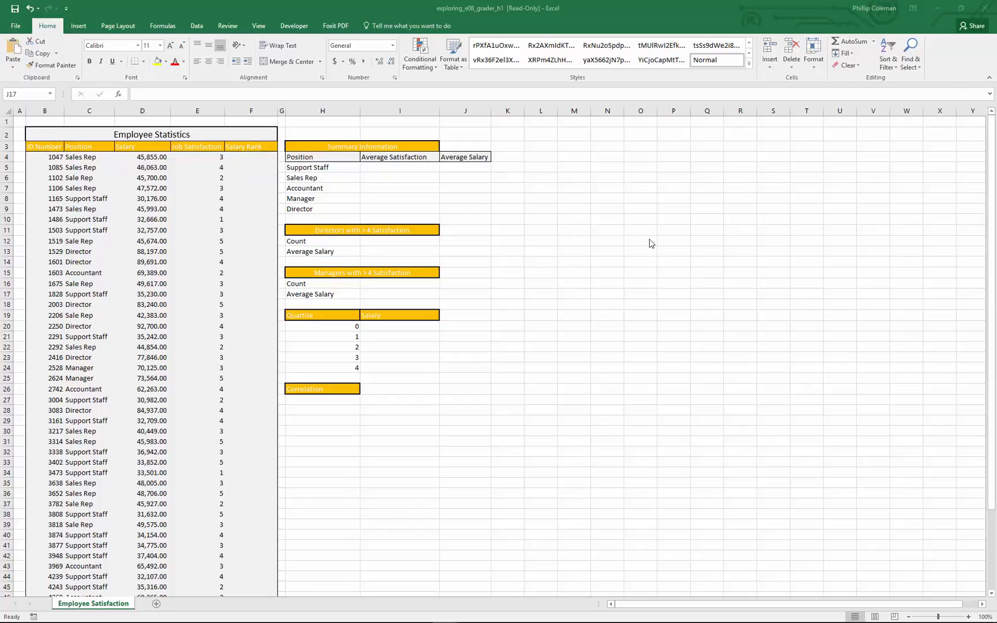
# Search for averageif and insert the AVERAGEIF function in cell I5 for the Support Staff average satisfaction.
pyautogui.click(400, 168)
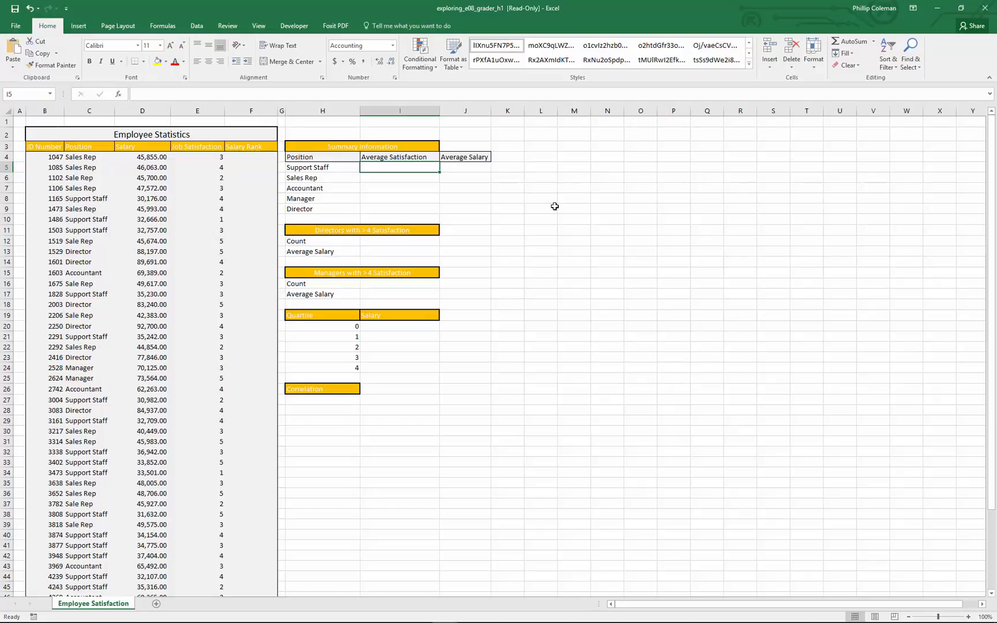
pyautogui.click(162, 25)
pyautogui.click(16, 51)
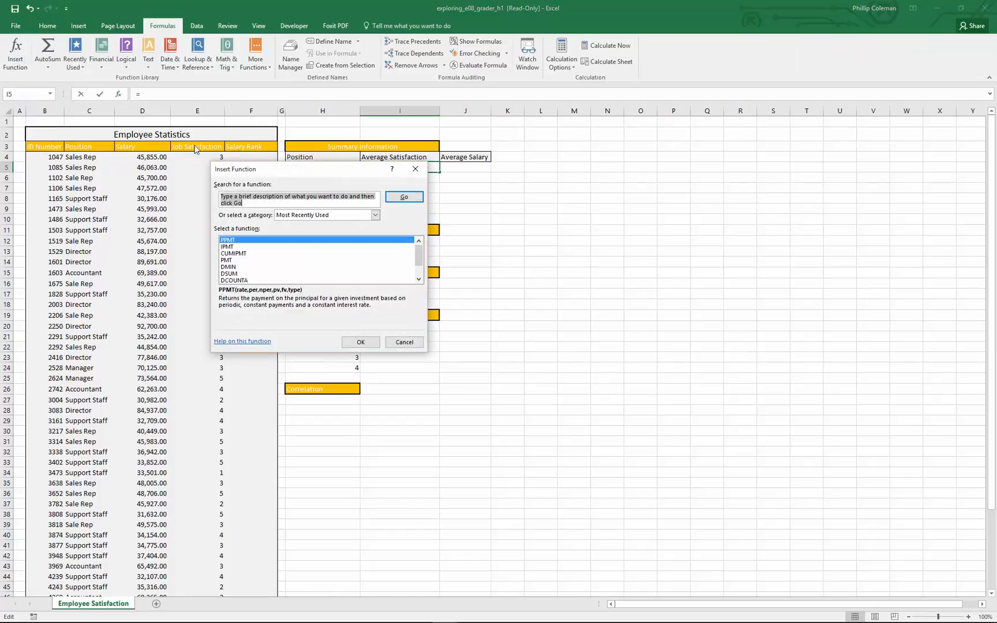
pyautogui.write('a')
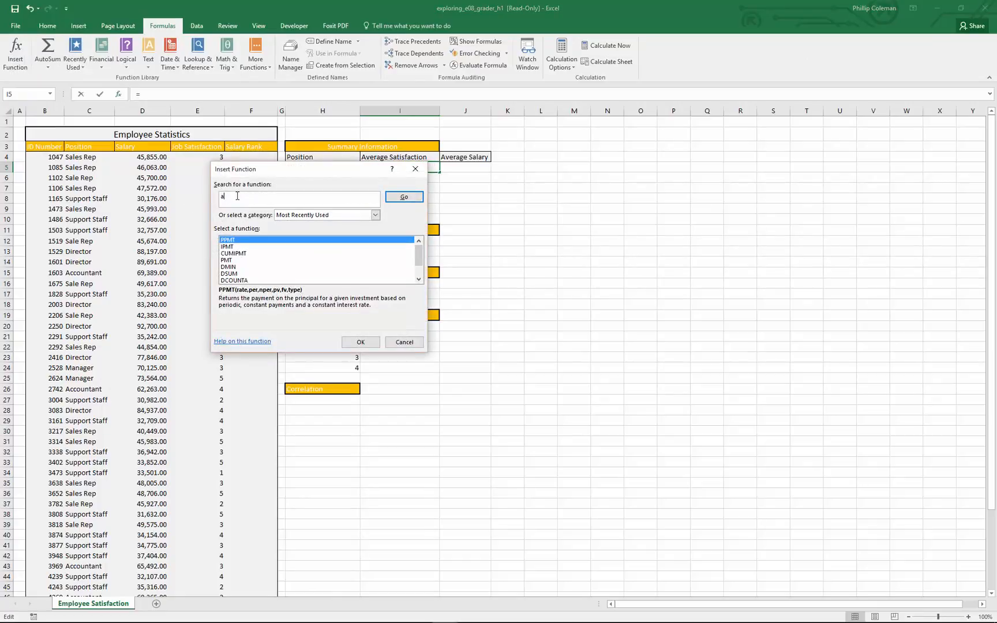
pyautogui.write('verageif')
pyautogui.press('Return')
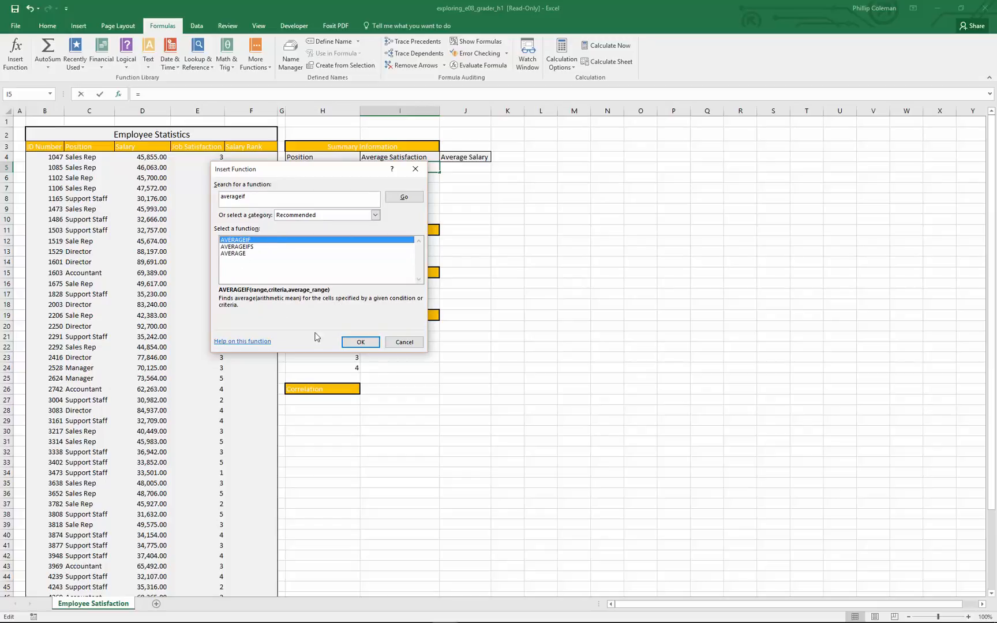
pyautogui.click(361, 347)
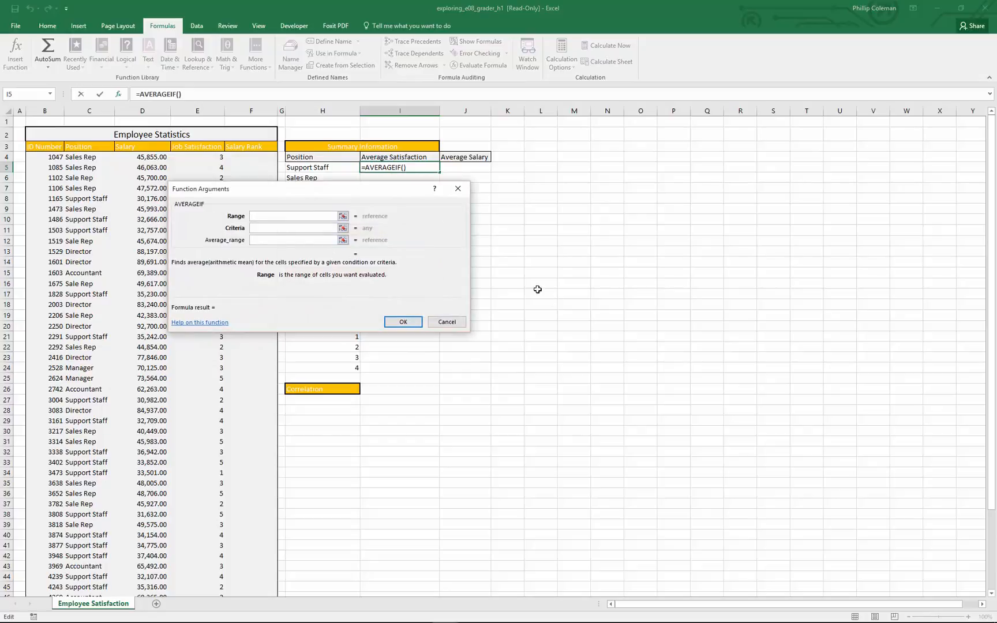
# Set the AVERAGEIF Range to the positions in C4:C53 and the Criteria to cell H5.
pyautogui.moveTo(400, 192); pyautogui.dragTo(774, 158)
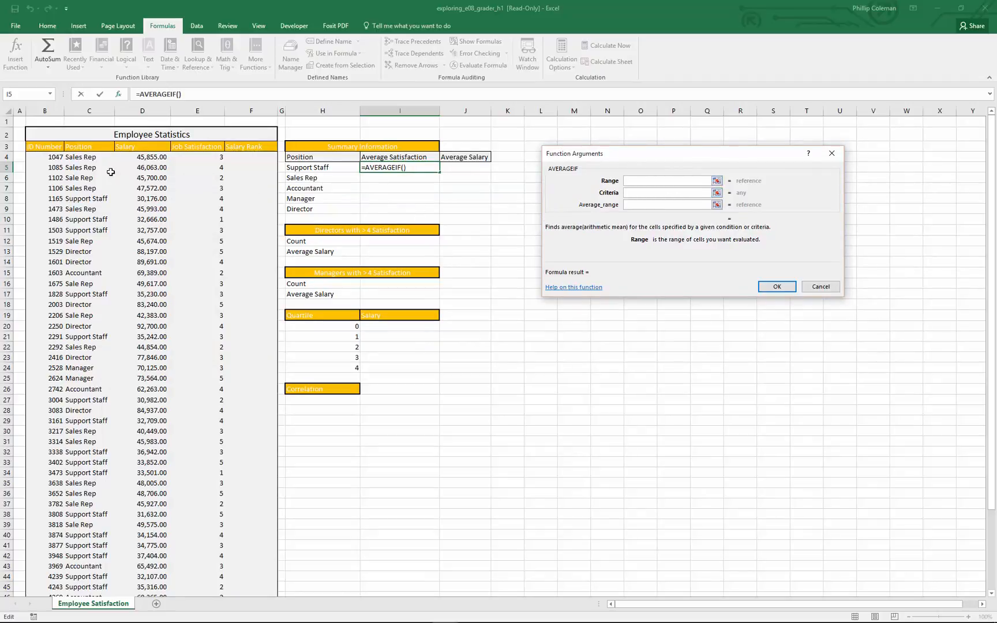
pyautogui.click(86, 157)
pyautogui.moveTo(85, 157); pyautogui.dragTo(79, 576)
pyautogui.click(633, 194)
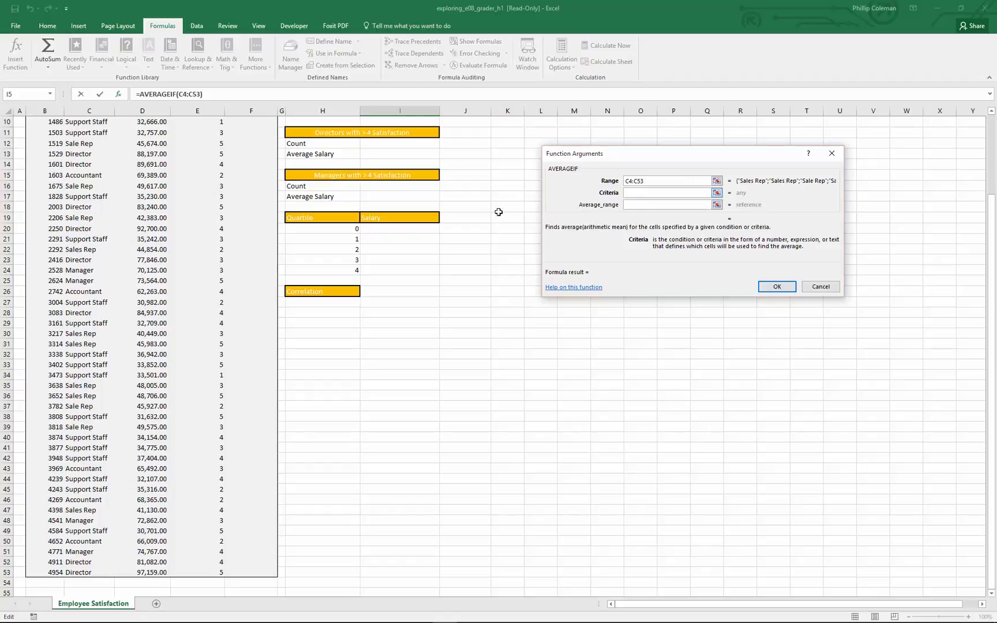
pyautogui.scroll(3, 375, 257)
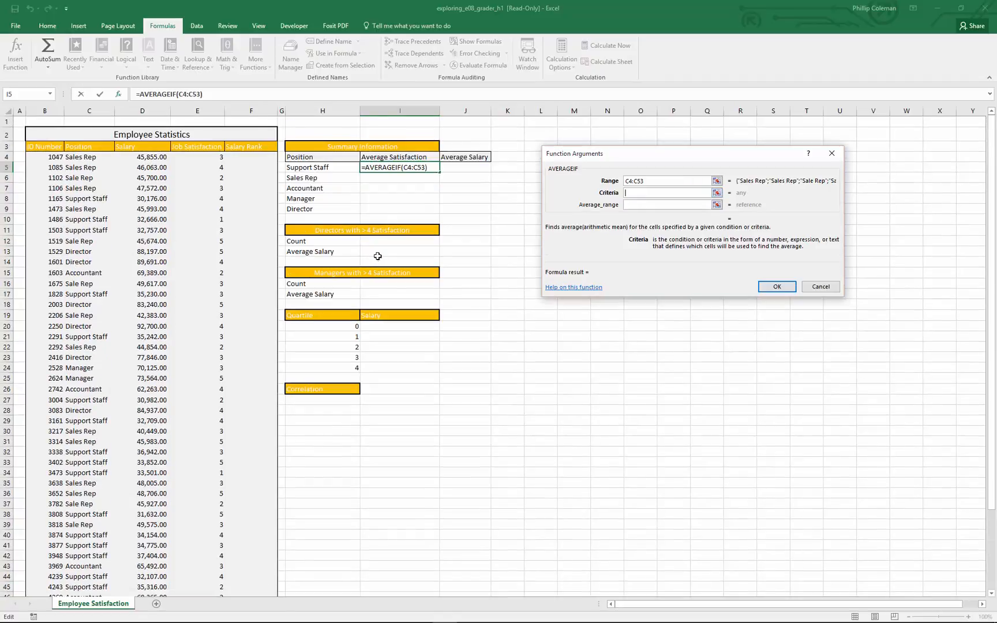
pyautogui.click(316, 168)
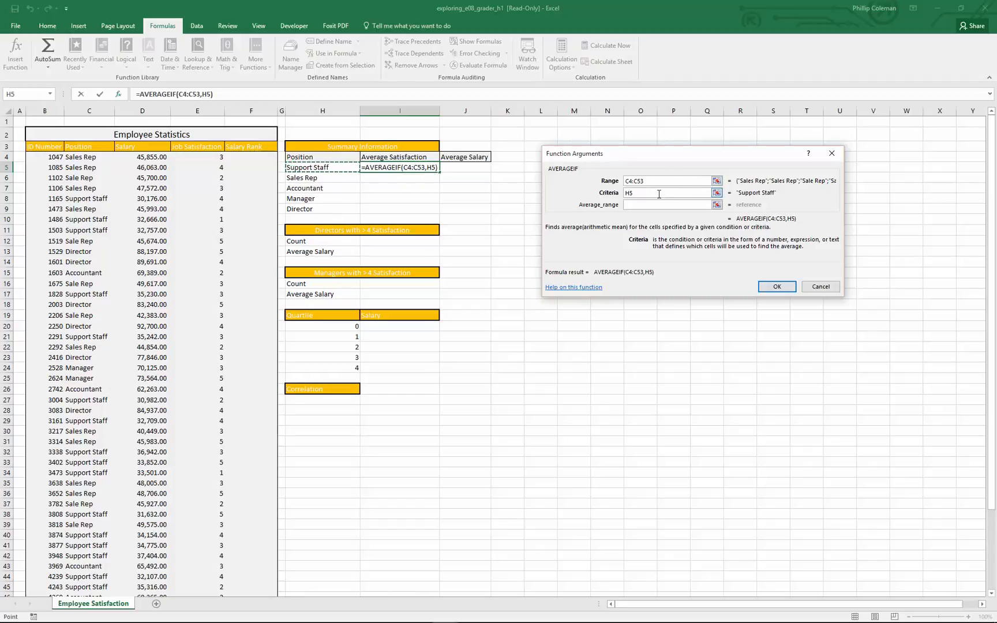
# Set Average_range to the job satisfaction values in E4:E53 and complete the AVERAGEIF formula.
pyautogui.click(646, 206)
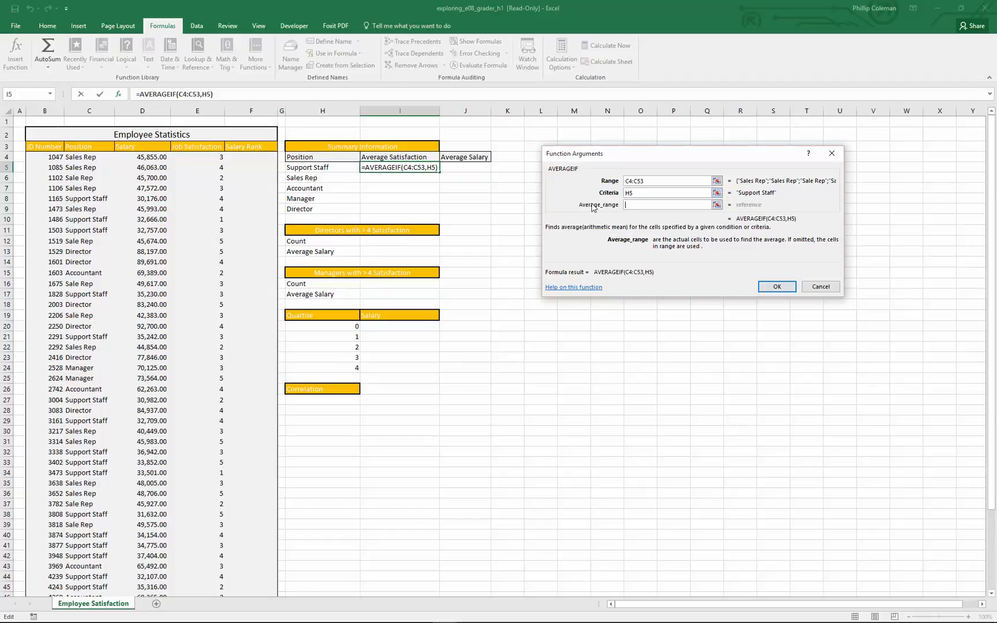
pyautogui.click(618, 208)
pyautogui.moveTo(206, 157); pyautogui.dragTo(185, 572)
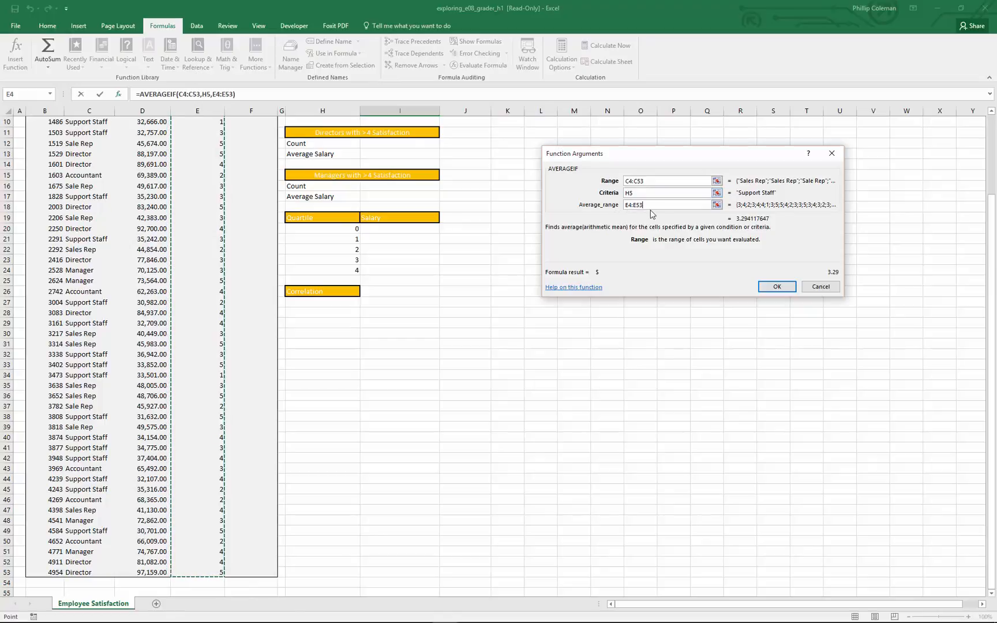
pyautogui.click(776, 287)
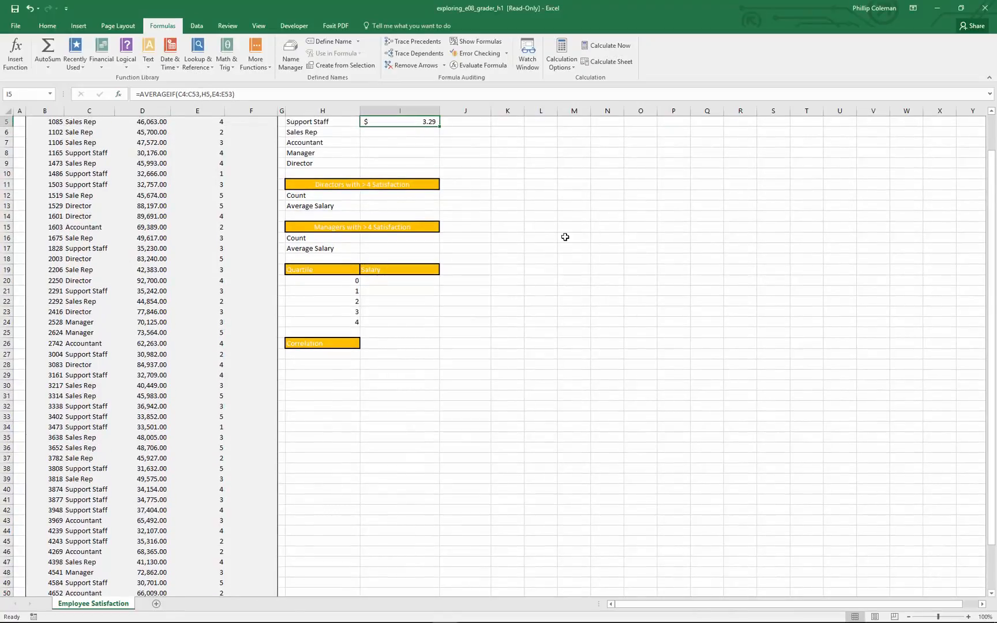
pyautogui.scroll(2, 565, 236)
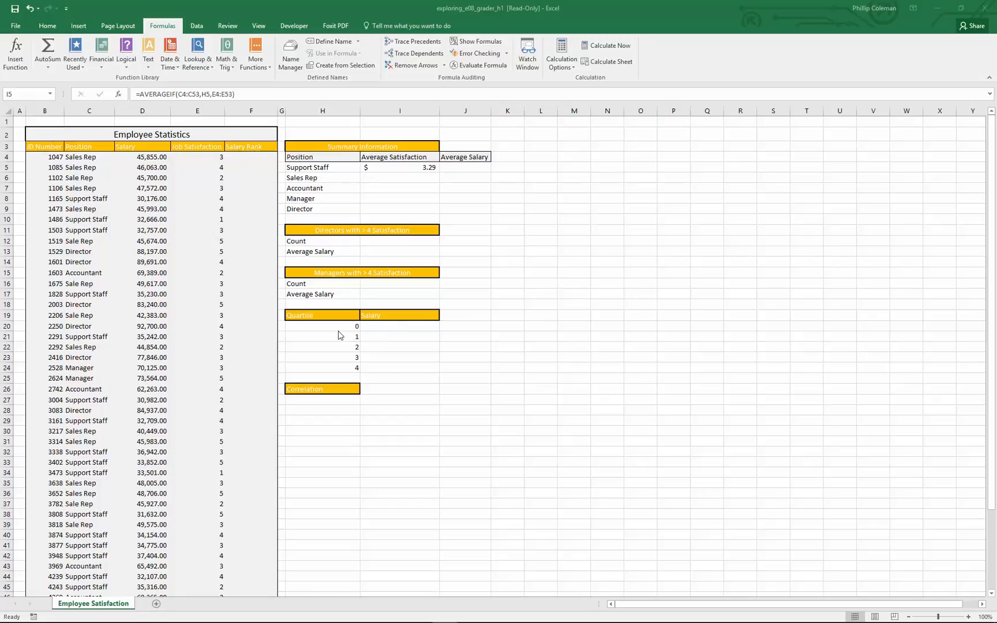
# Search the functions for countifs from cell I12, compare the COUNTIF and COUNTIFS descriptions, and leave without inserting either.
pyautogui.click(393, 240)
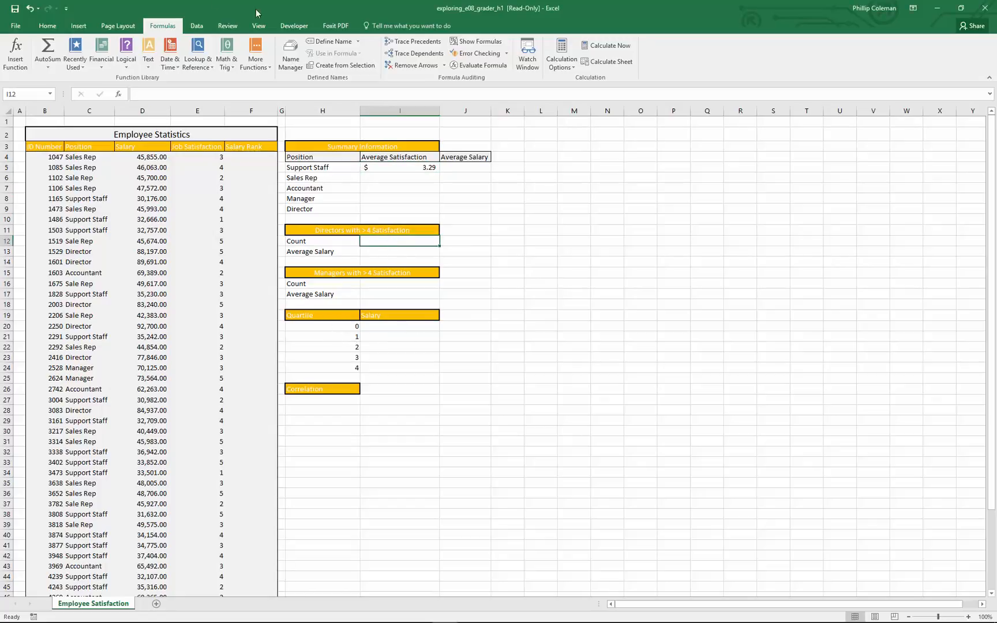
pyautogui.click(16, 53)
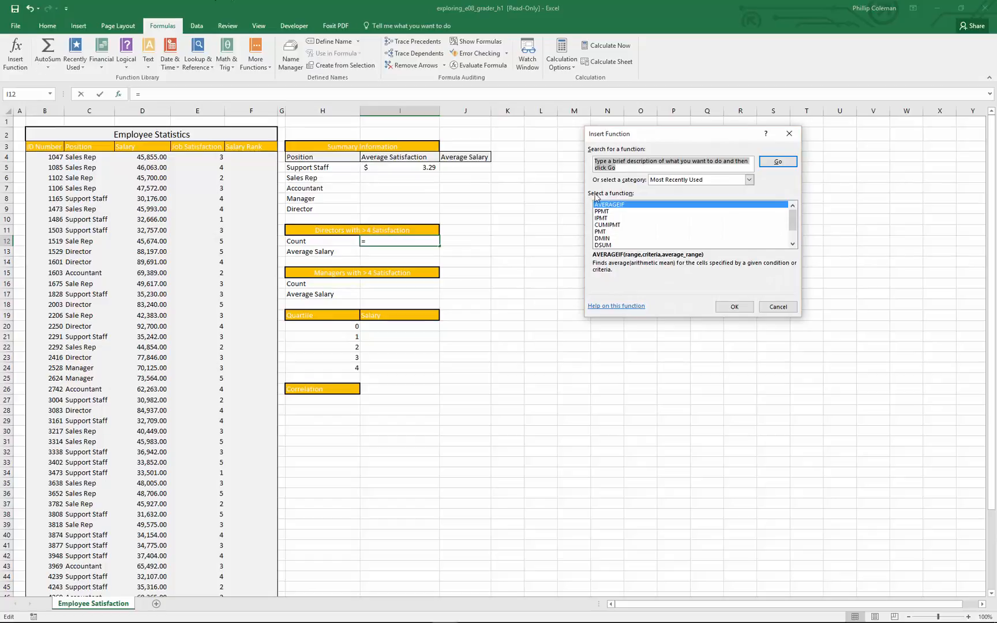
pyautogui.write('countifs')
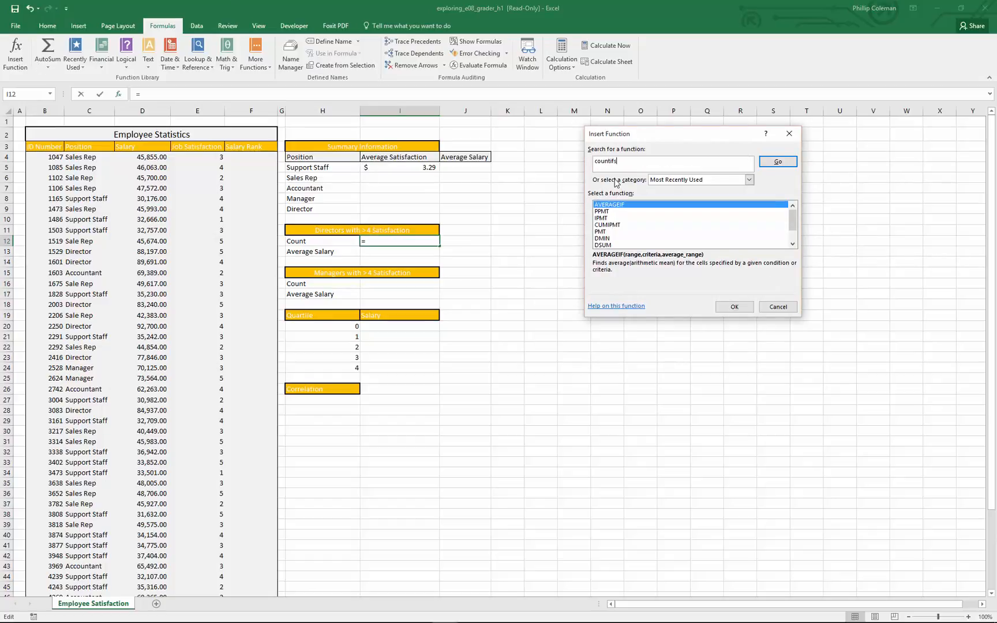
pyautogui.press('Return')
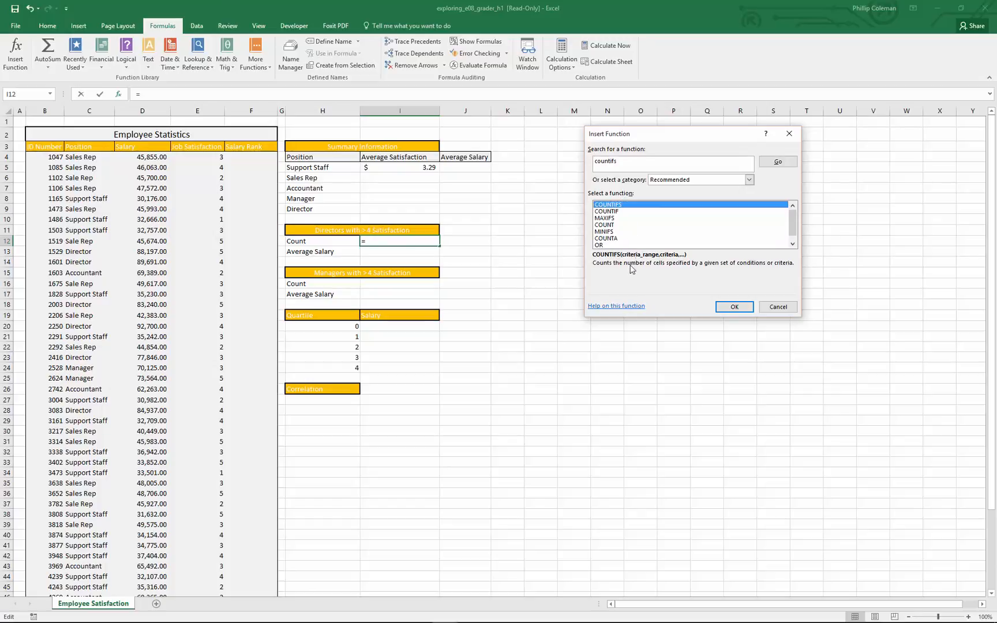
pyautogui.click(616, 212)
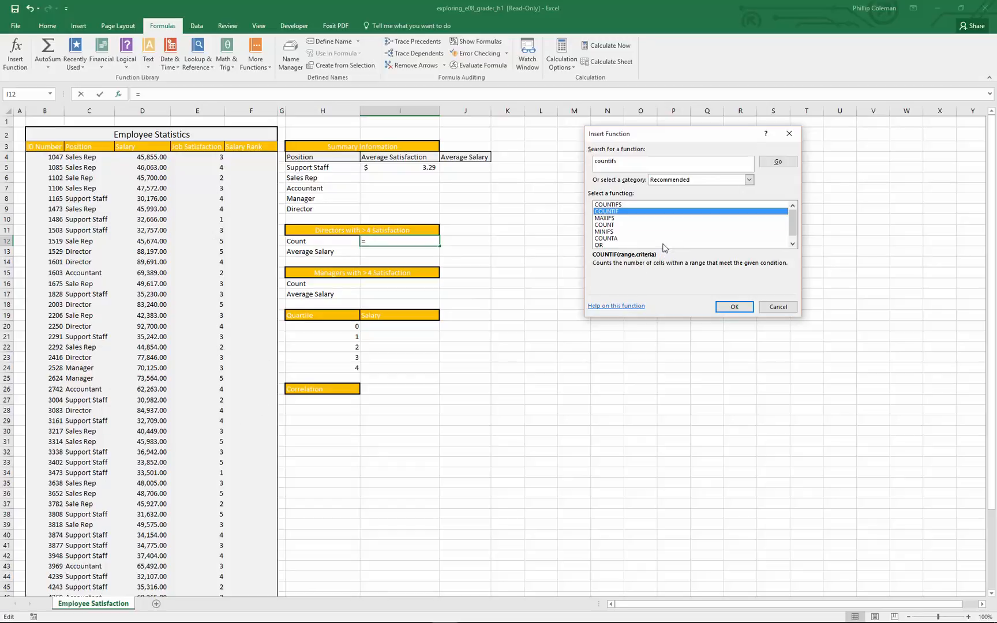
pyautogui.click(615, 206)
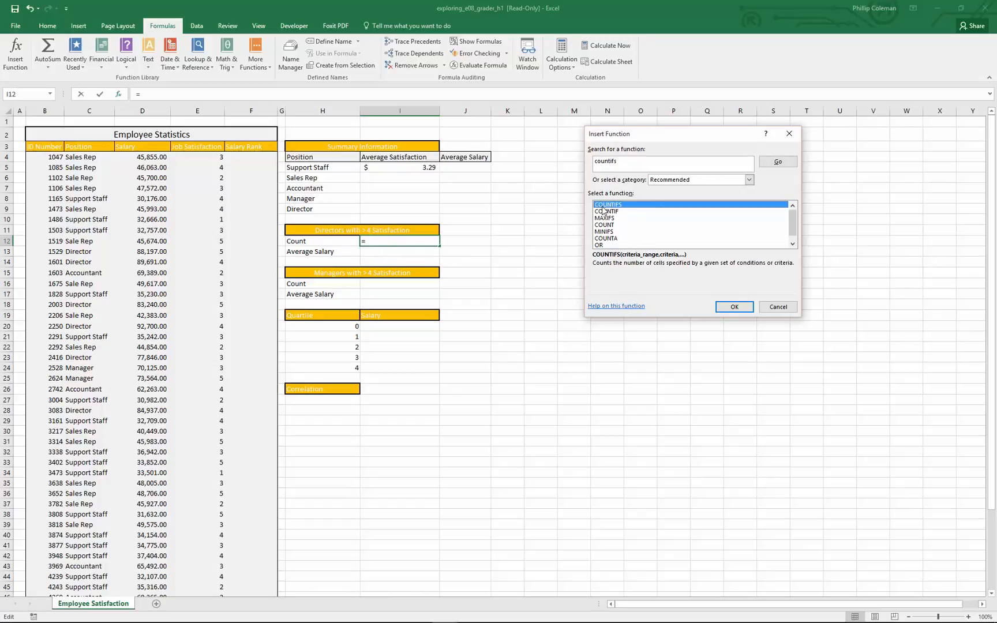
pyautogui.click(769, 312)
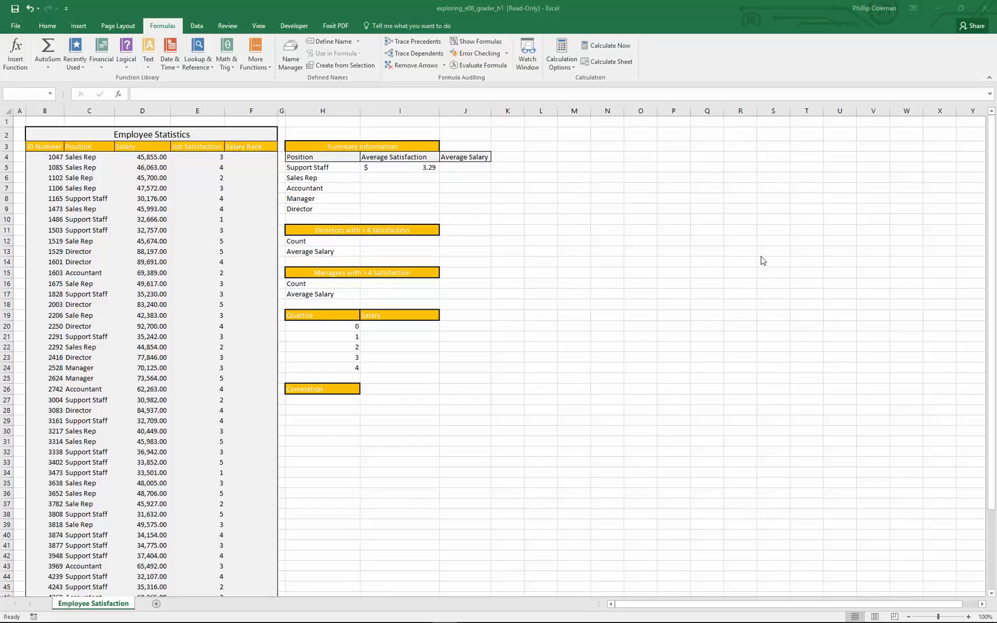
# Search for rank from cell F4, compare RANK, RANK.EQ and RANK.AVG, and insert the RANK.AVG function.
pyautogui.click(250, 155)
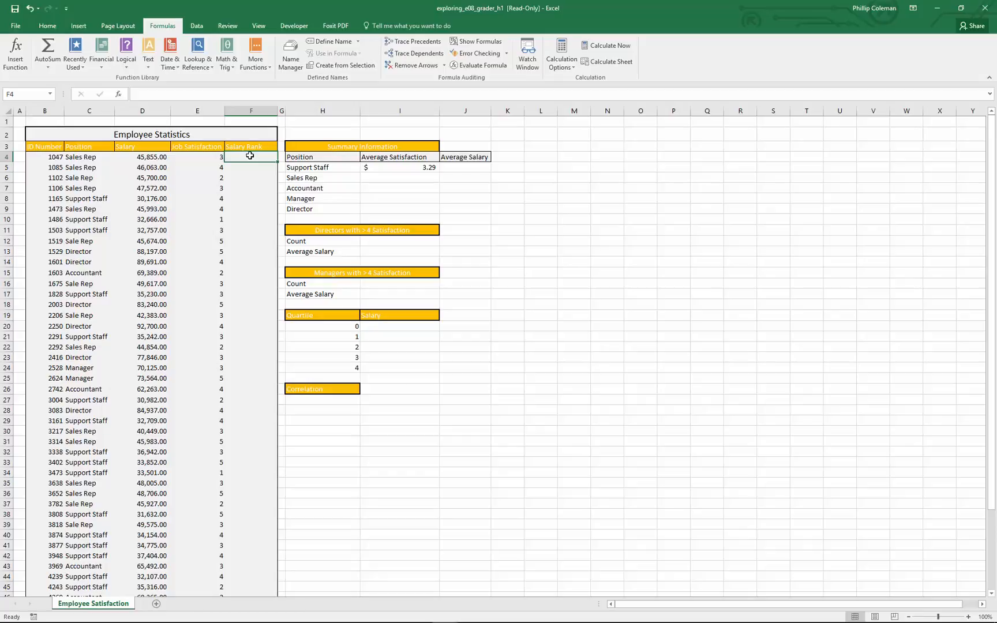
pyautogui.click(18, 65)
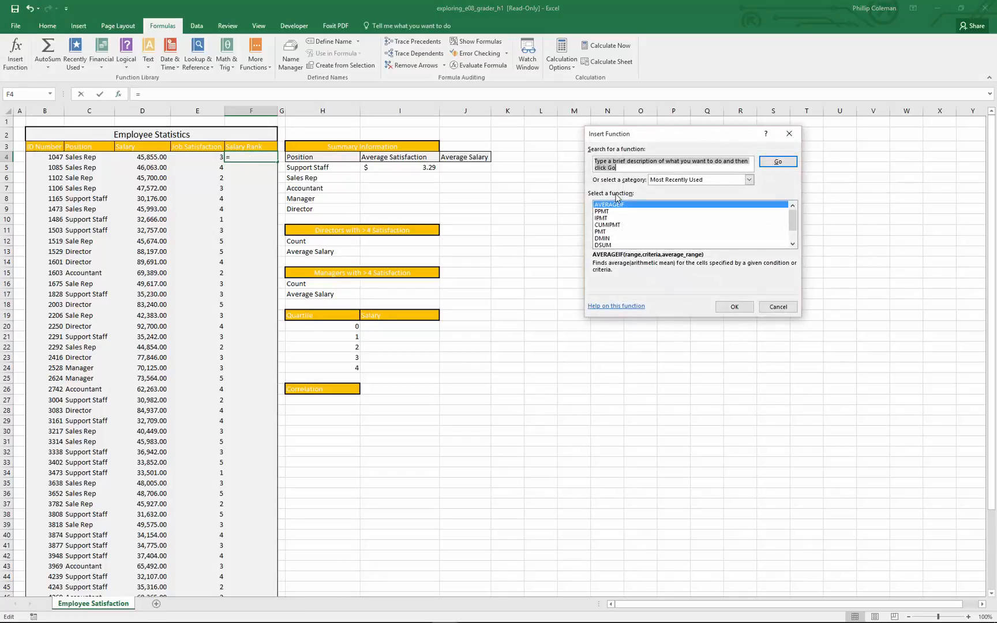
pyautogui.write('rank')
pyautogui.press('Return')
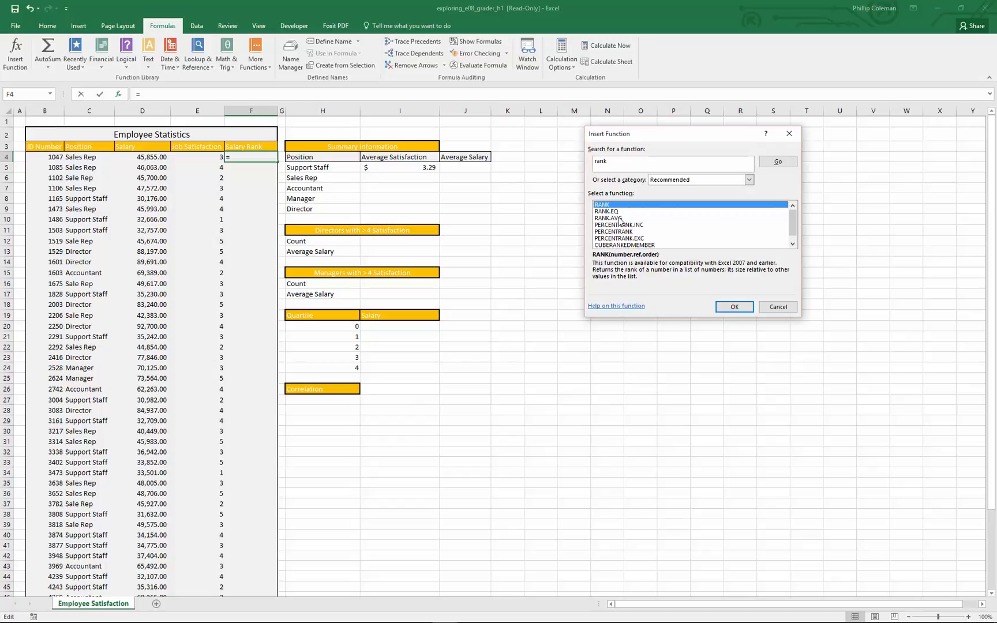
pyautogui.click(616, 220)
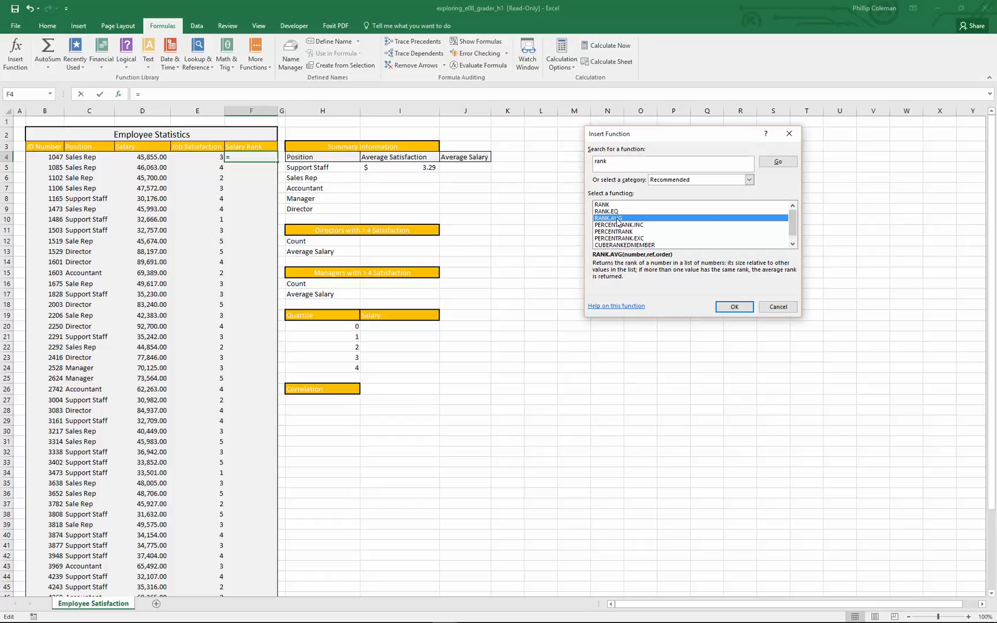
pyautogui.click(604, 206)
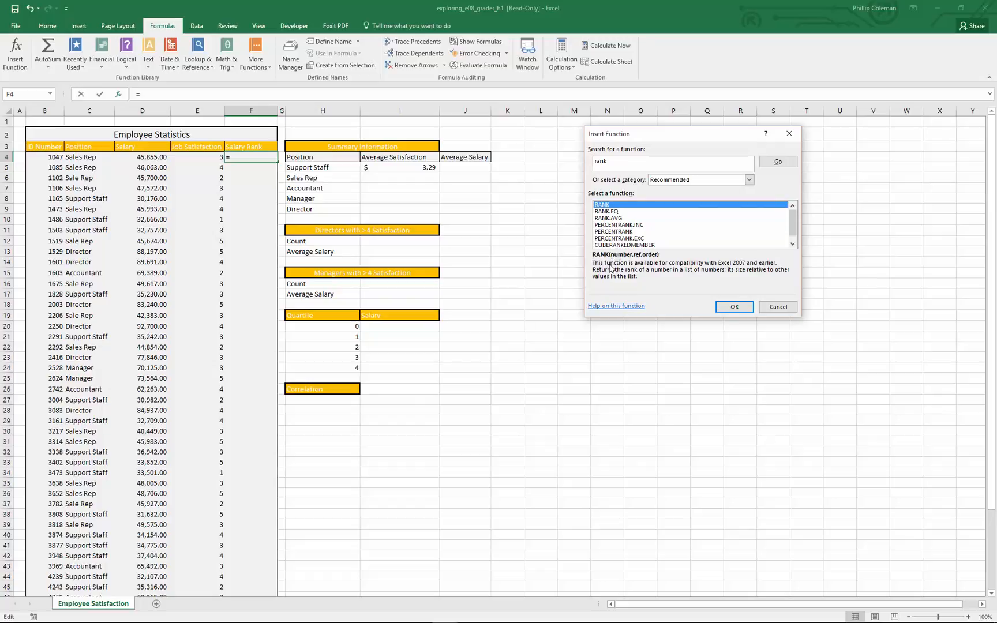
pyautogui.click(611, 213)
pyautogui.click(611, 205)
pyautogui.click(607, 212)
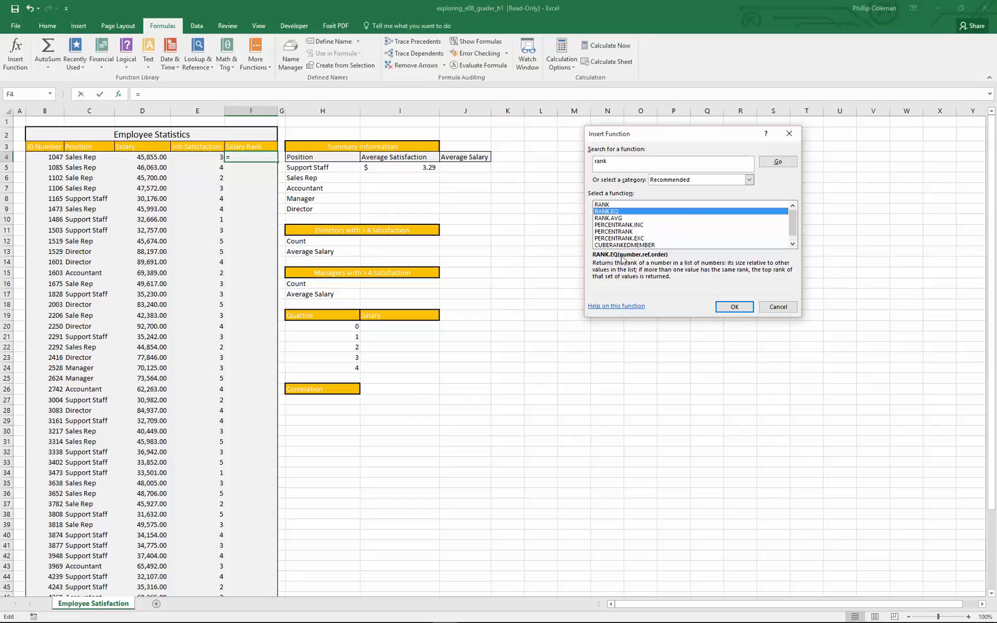
pyautogui.click(611, 218)
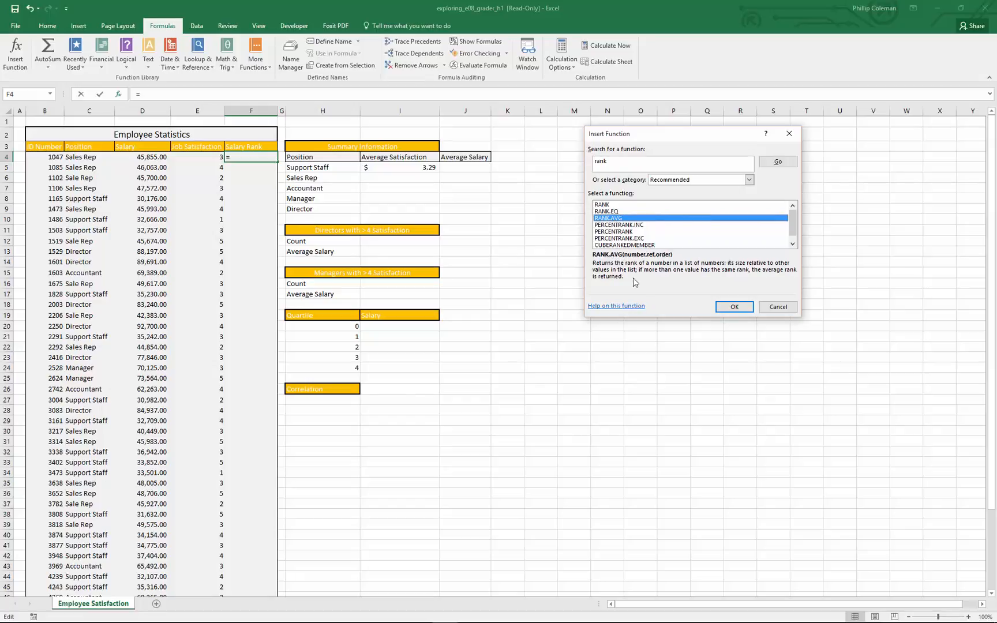
pyautogui.click(734, 307)
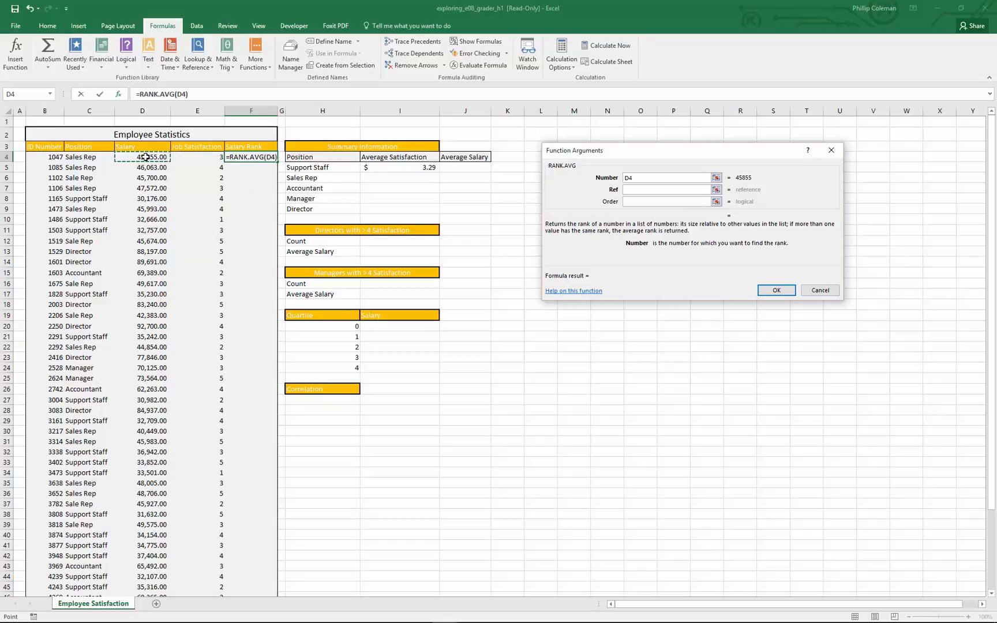
# Set the RANK.AVG Number to D4 and its Ref to the salaries in D4:D53.
pyautogui.click(638, 191)
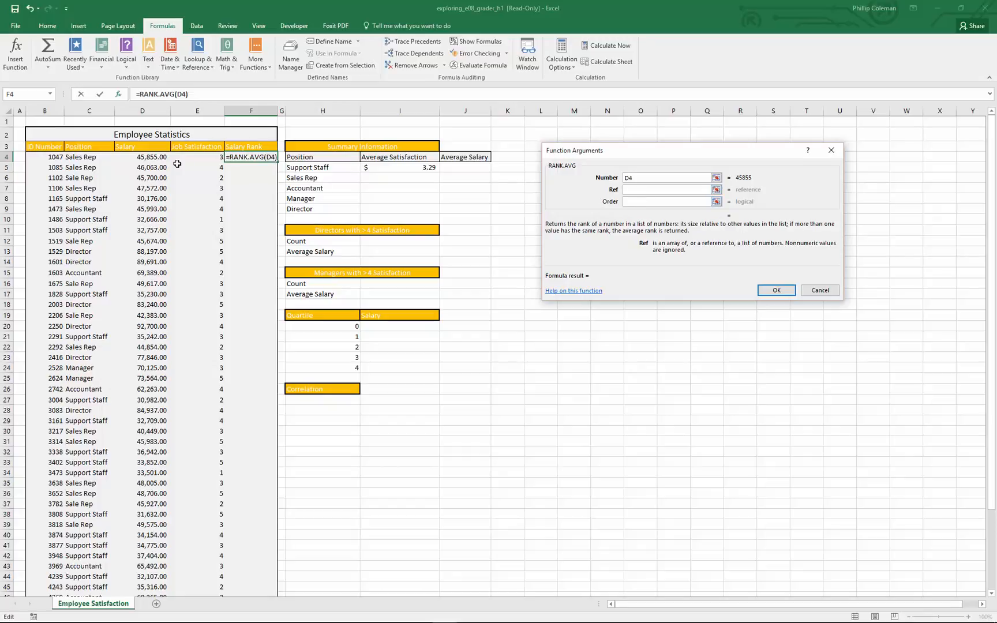
pyautogui.moveTo(144, 157); pyautogui.dragTo(133, 606)
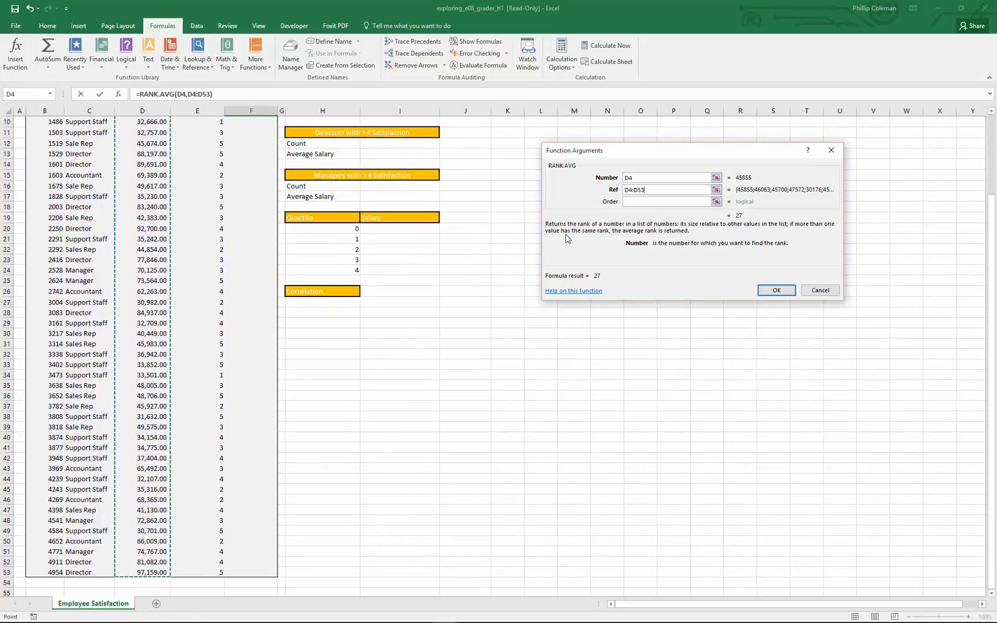
pyautogui.click(628, 203)
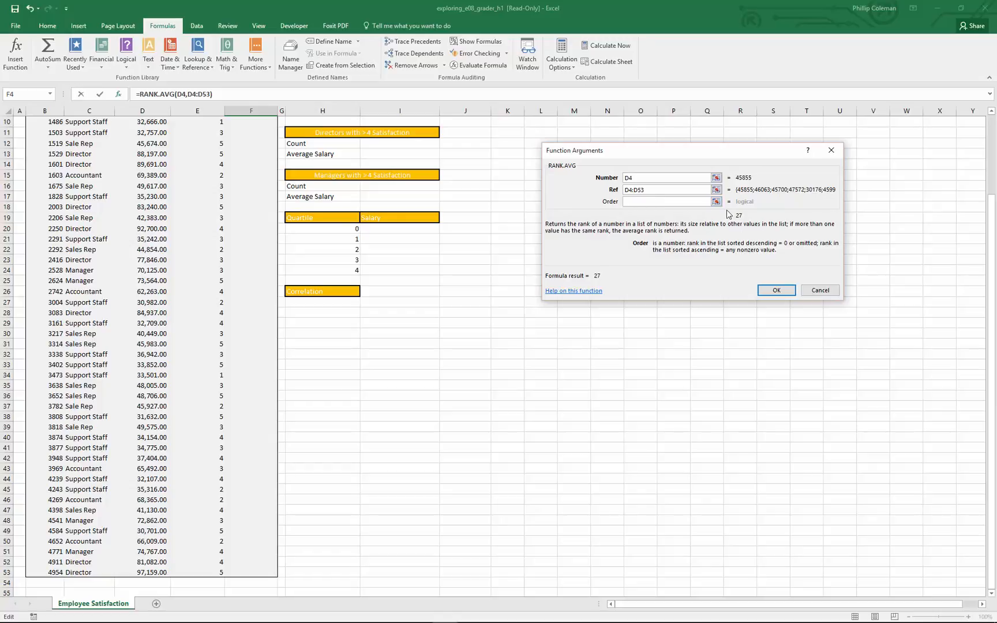
# Extend the end of the RANK.AVG Ref range to D54.
pyautogui.click(640, 189)
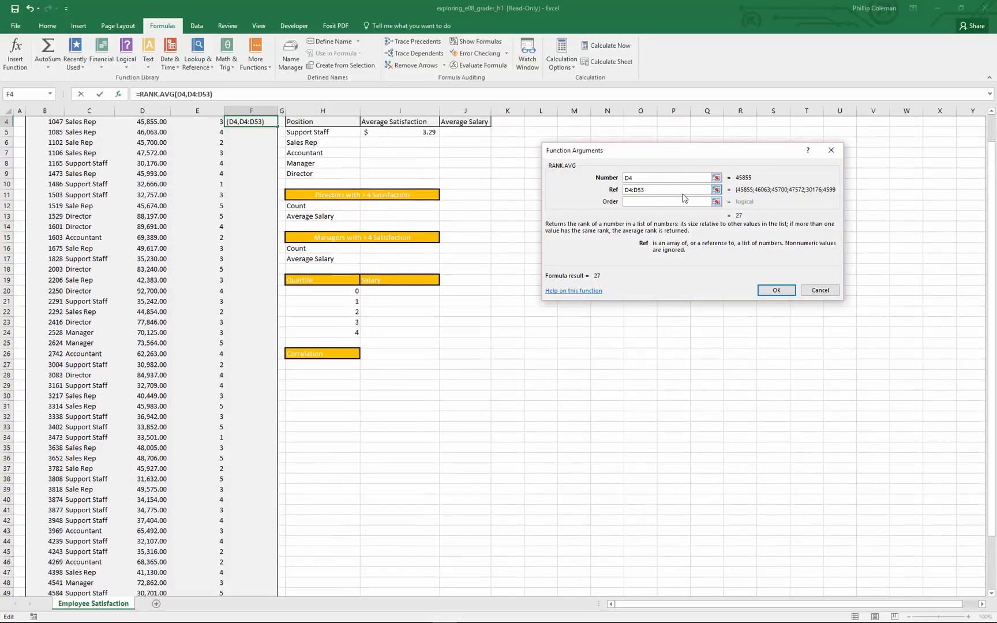
pyautogui.press('BackSpace')
pyautogui.write('4')
pyautogui.click(650, 200)
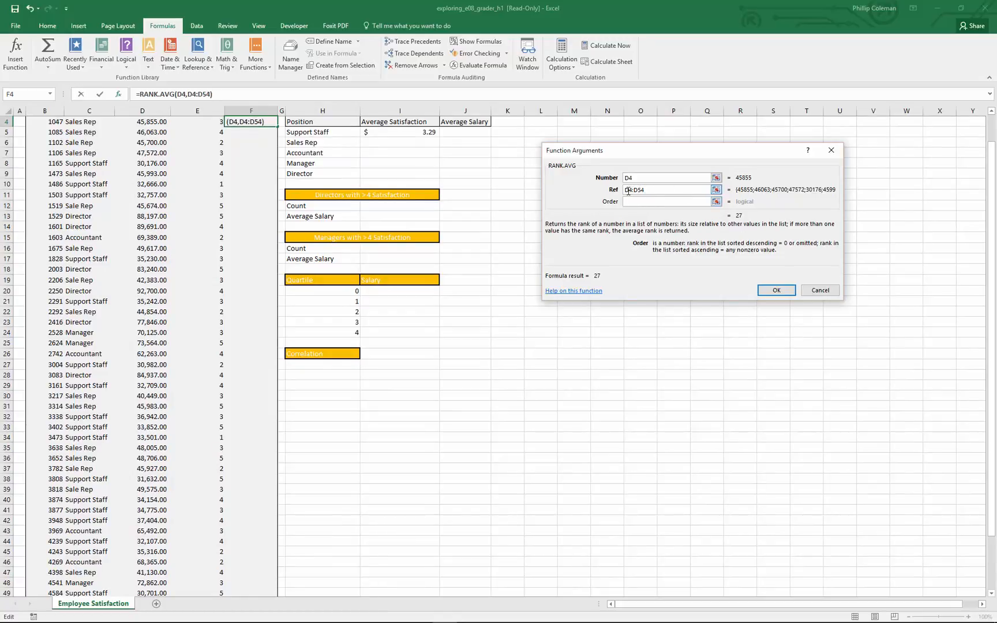
# Change the start of the RANK.AVG Ref range to e4, making the reference e4:D54.
pyautogui.click(626, 189)
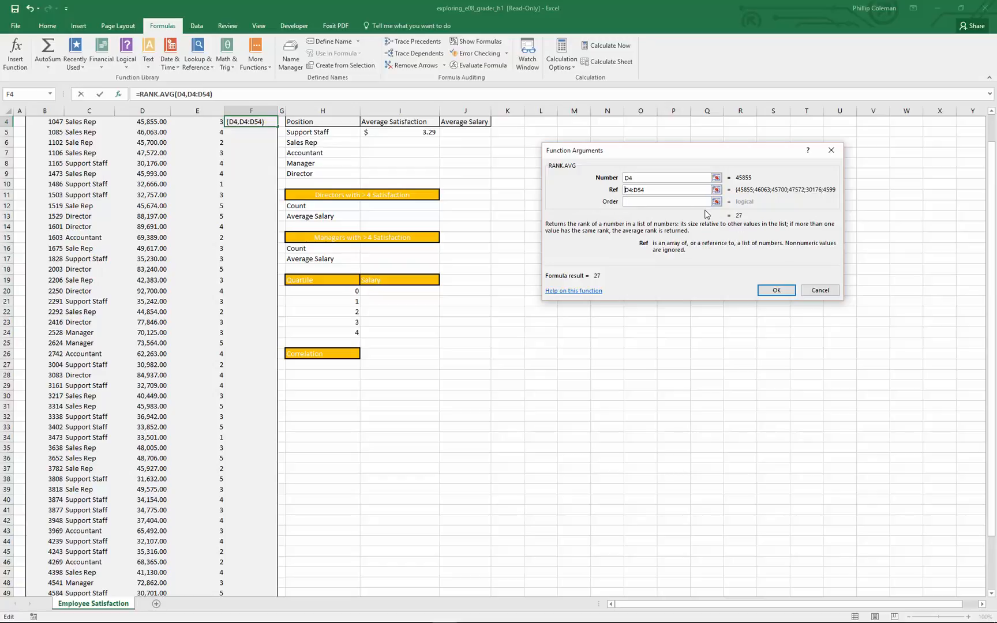
pyautogui.press('Delete')
pyautogui.write('e')
pyautogui.click(661, 204)
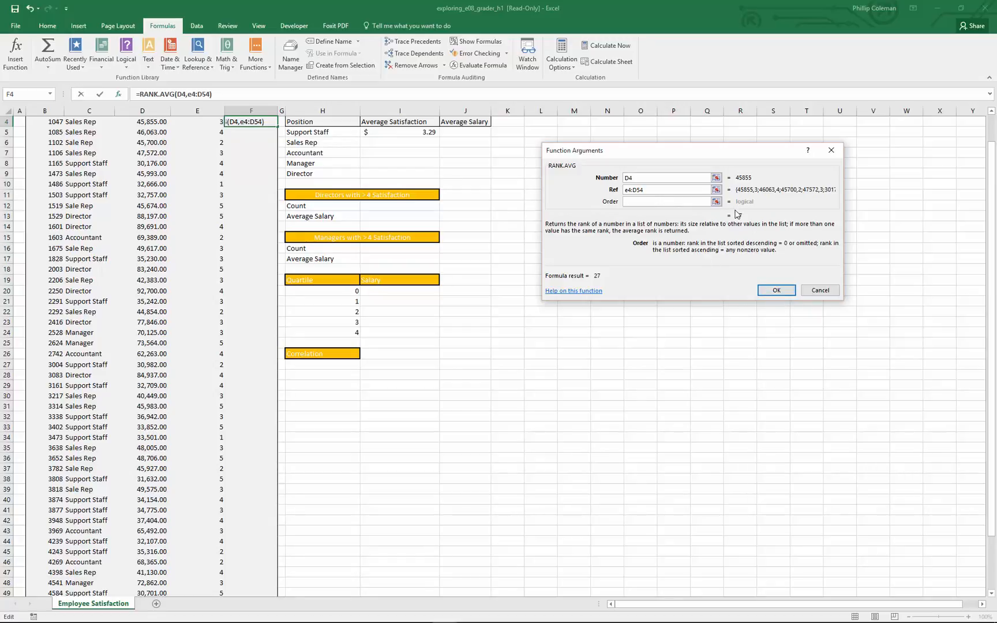
# Correct the RANK.AVG Ref range to D4:D54, leave Order empty, and enter the formula in F4.
pyautogui.click(628, 191)
pyautogui.press('BackSpace')
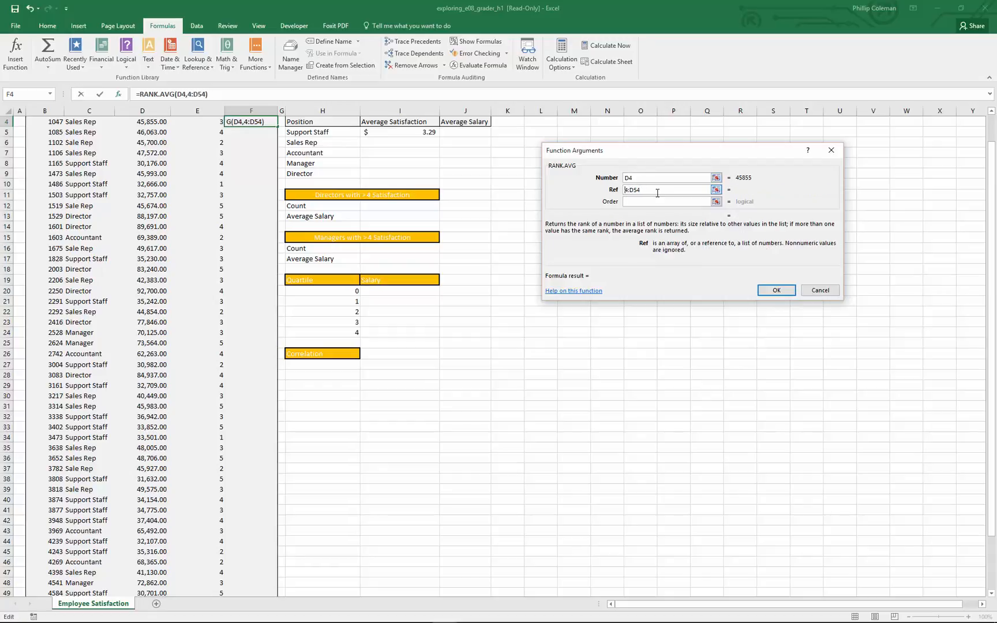
pyautogui.write('D')
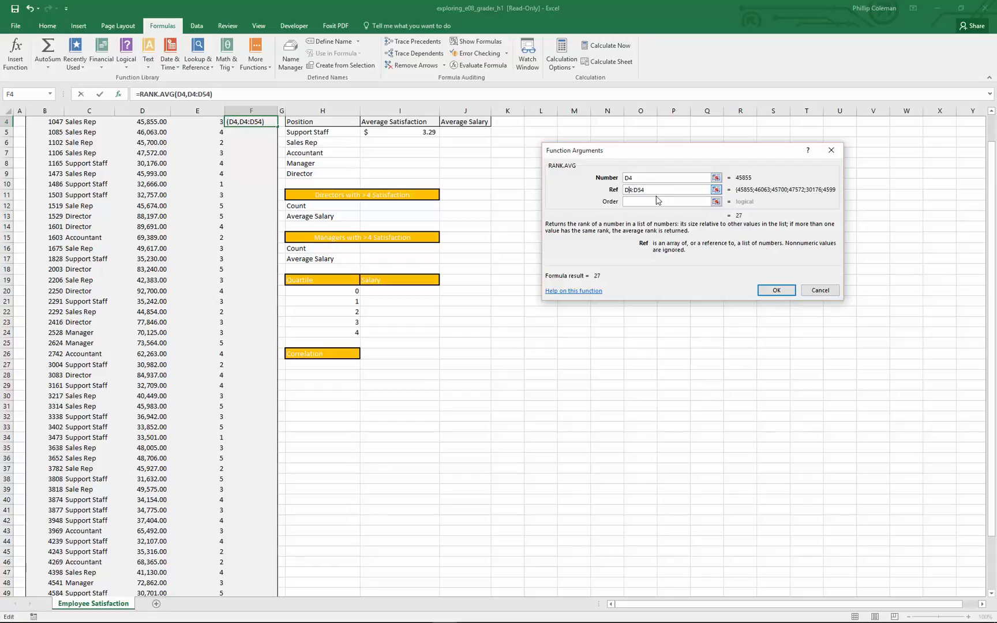
pyautogui.click(643, 202)
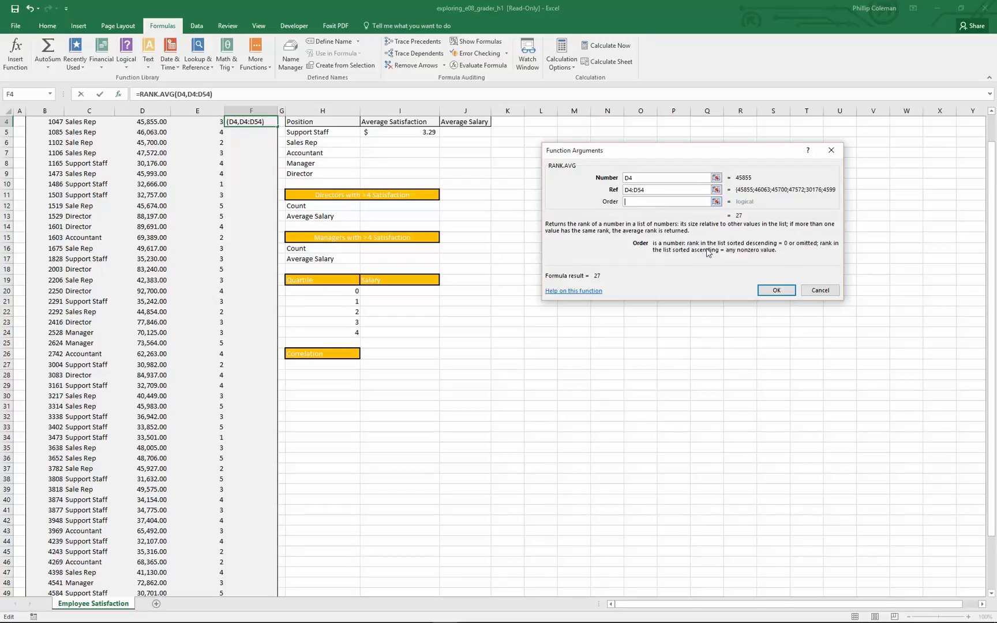
pyautogui.click(776, 290)
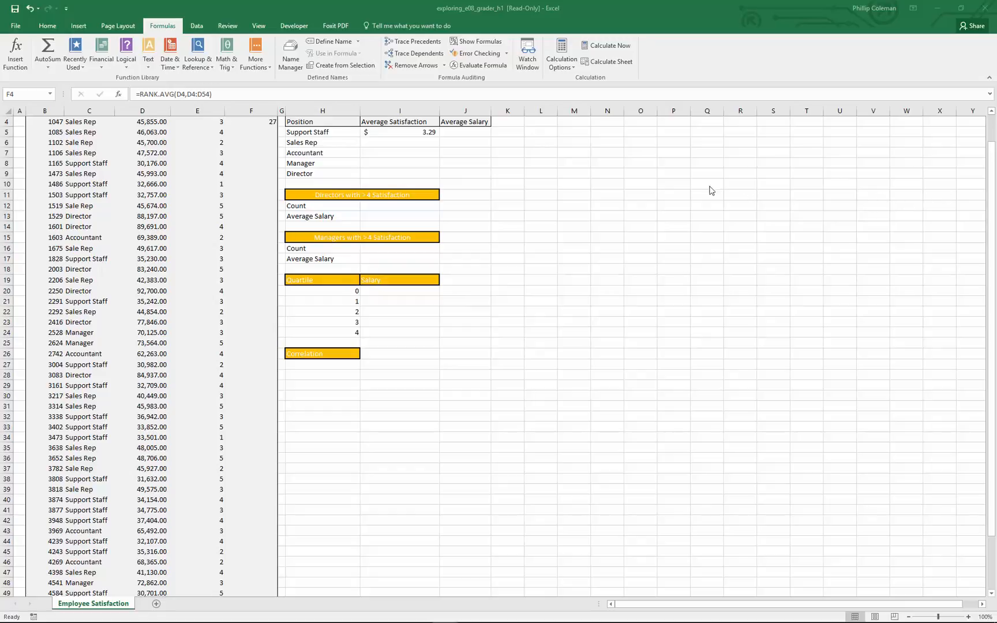
# Search the functions for quartile from cell I20, compare QUARTILE.INC, QUARTILE.EXC and AGGREGATE, and insert QUARTILE.INC.
pyautogui.click(385, 290)
pyautogui.click(384, 291)
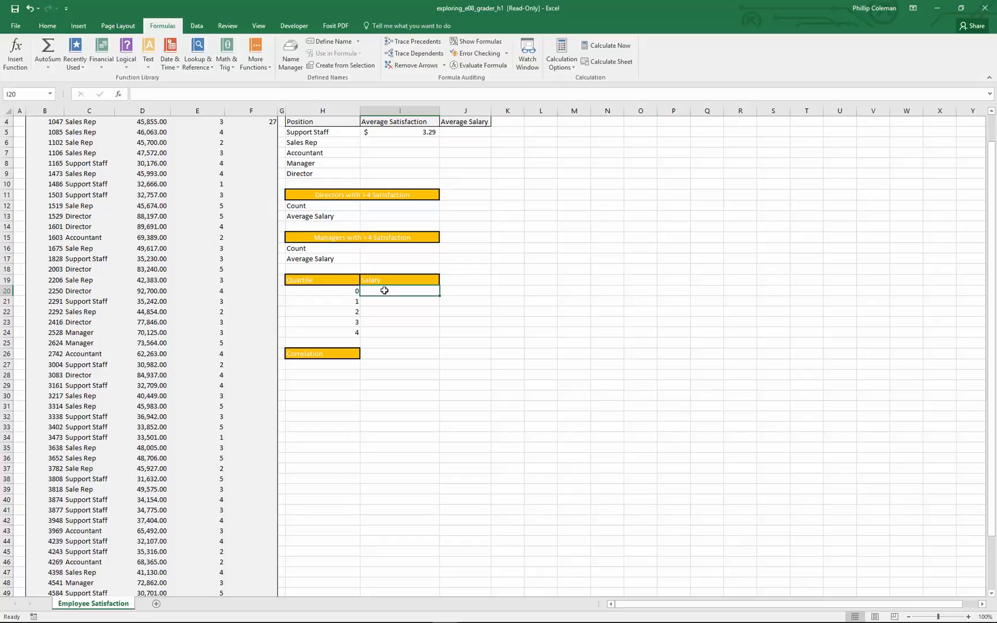
pyautogui.click(21, 58)
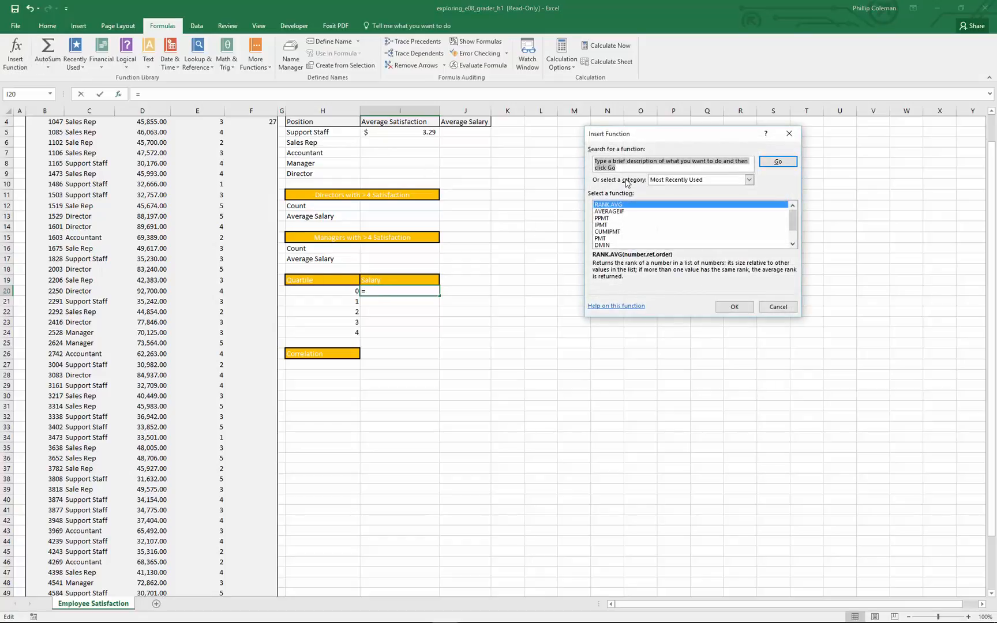
pyautogui.write('quartile')
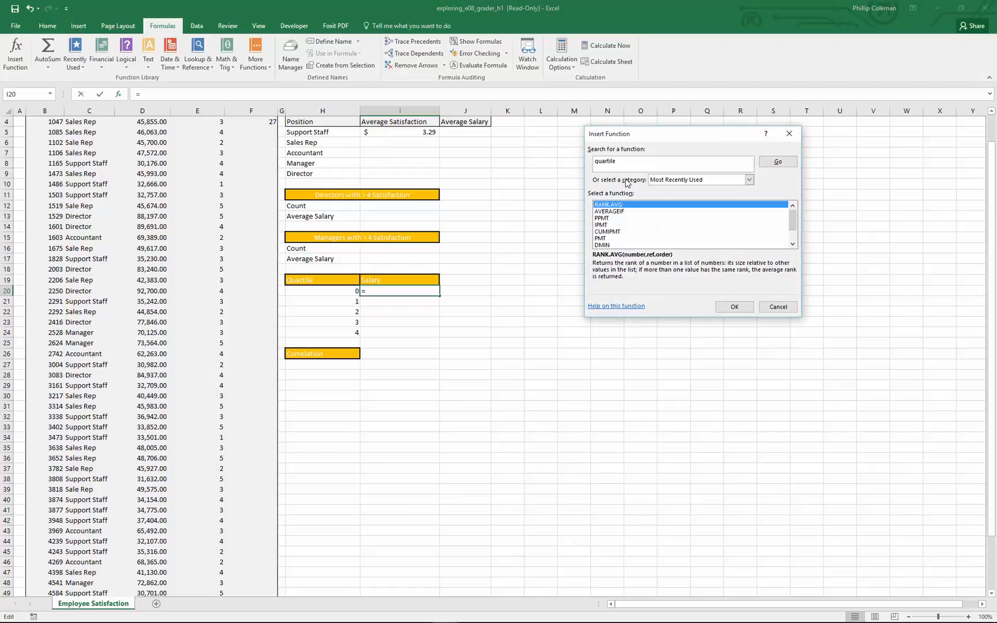
pyautogui.press('Return')
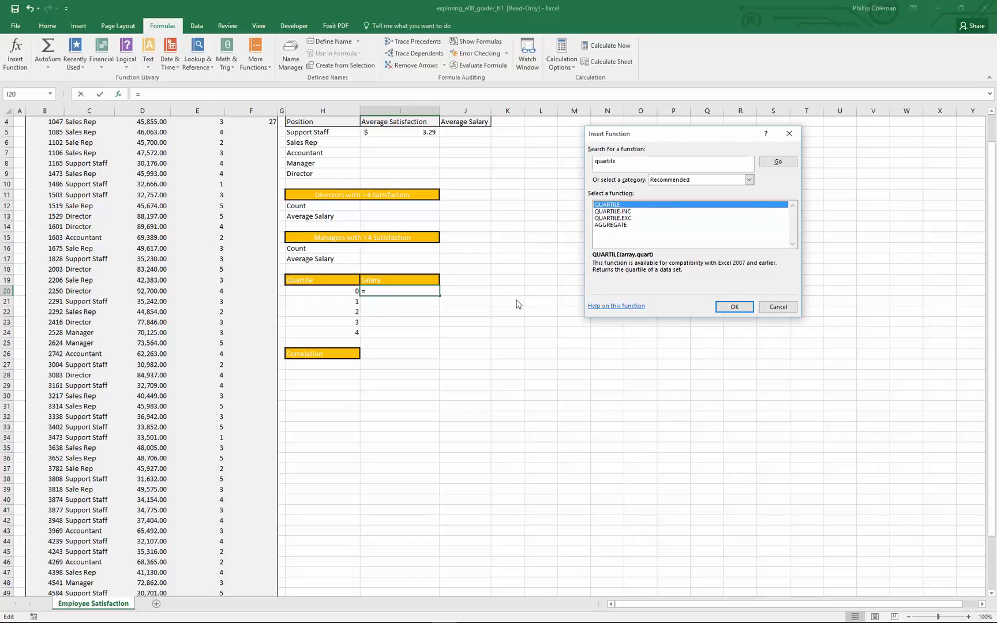
pyautogui.click(606, 213)
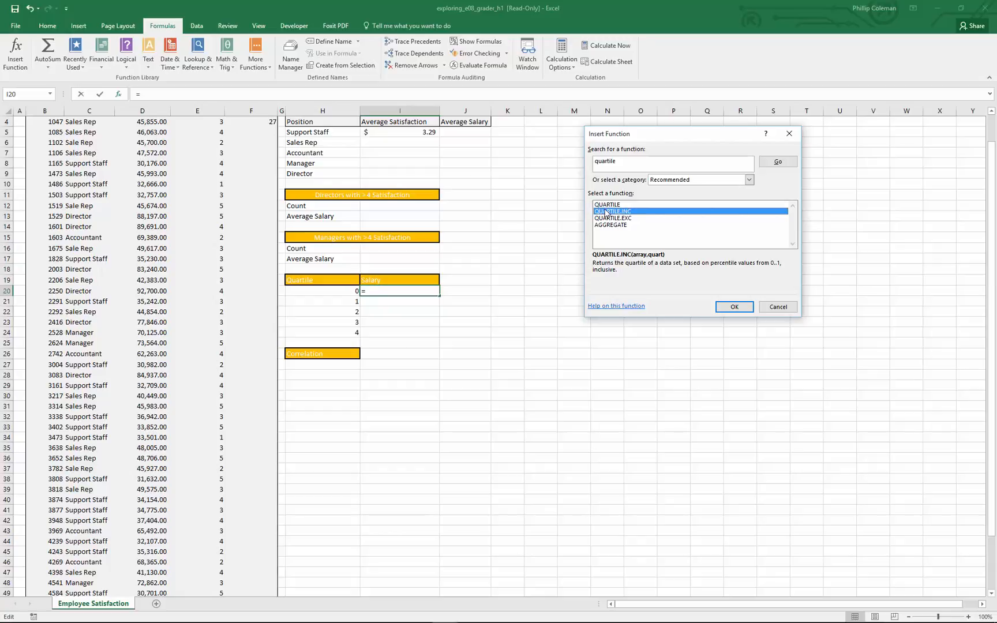
pyautogui.click(615, 219)
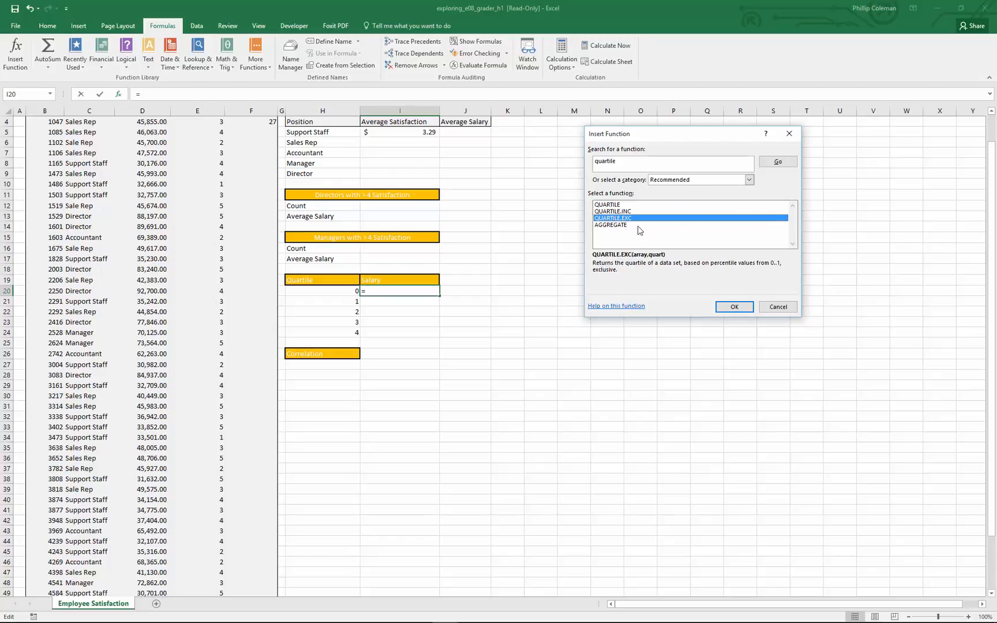
pyautogui.click(622, 229)
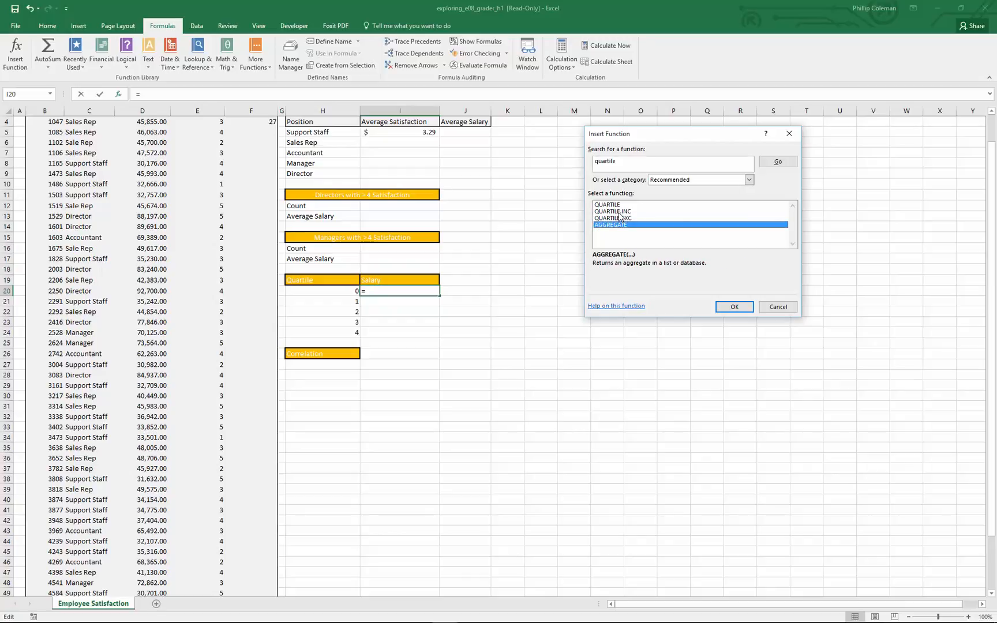
pyautogui.click(620, 212)
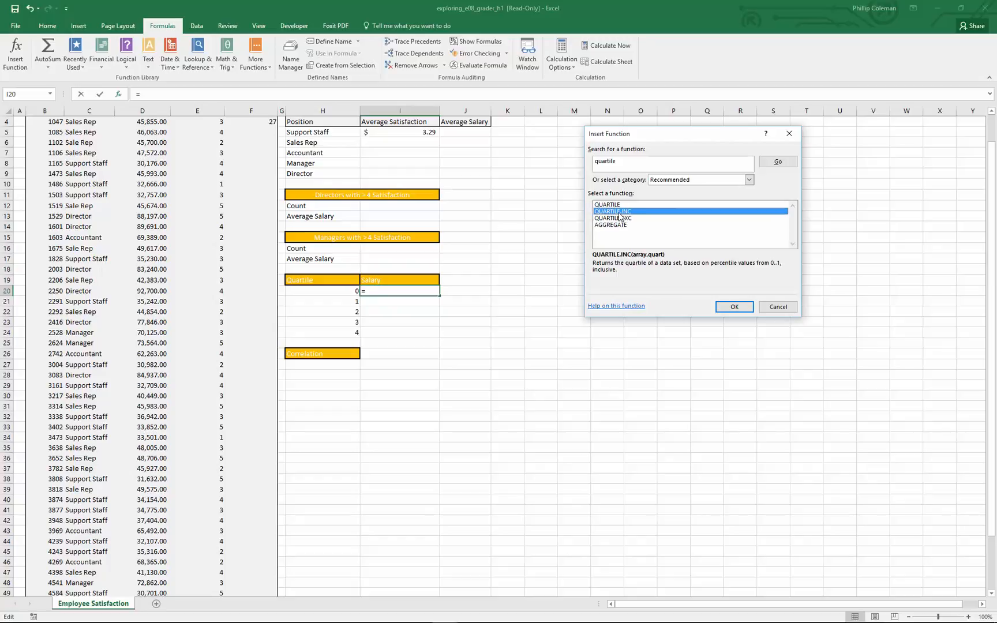
pyautogui.click(723, 305)
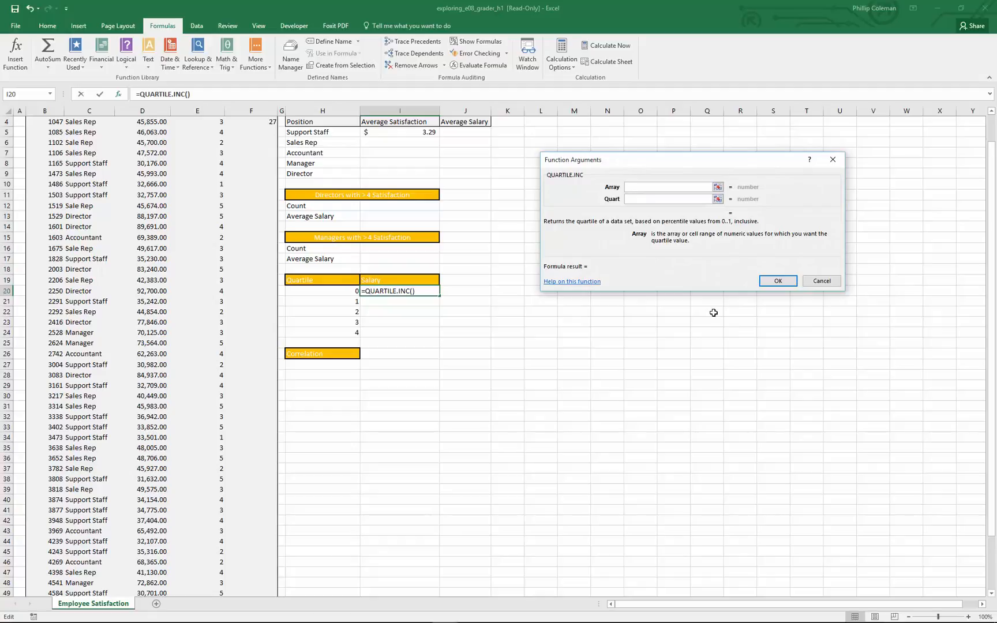
# Set the QUARTILE.INC Array to the salaries in D4:D52 and Quart to H20, and enter the formula.
pyautogui.click(145, 139)
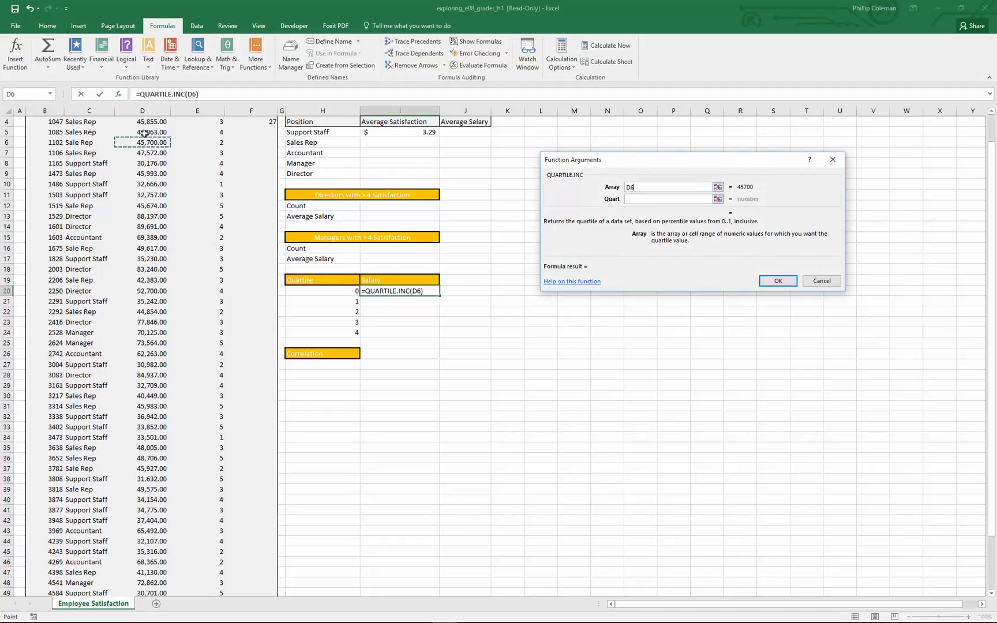
pyautogui.moveTo(144, 123); pyautogui.dragTo(142, 573)
pyautogui.click(633, 199)
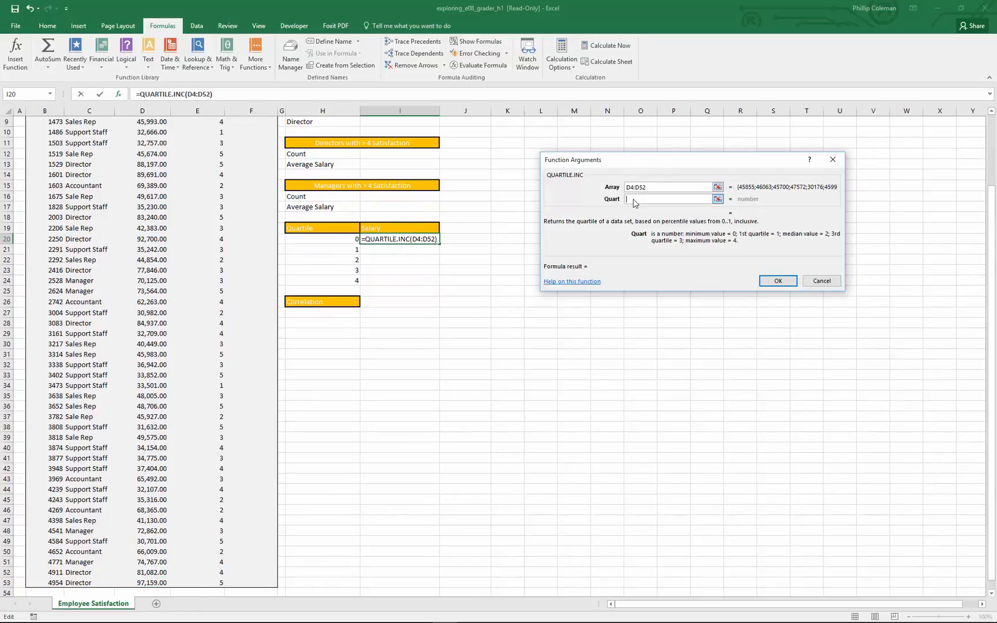
pyautogui.click(321, 239)
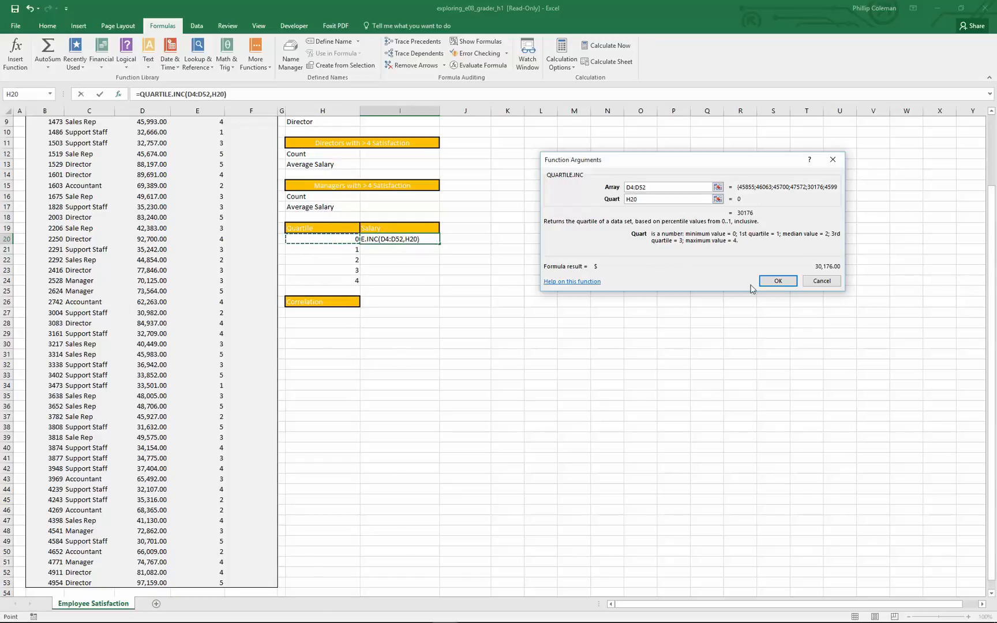
pyautogui.click(770, 281)
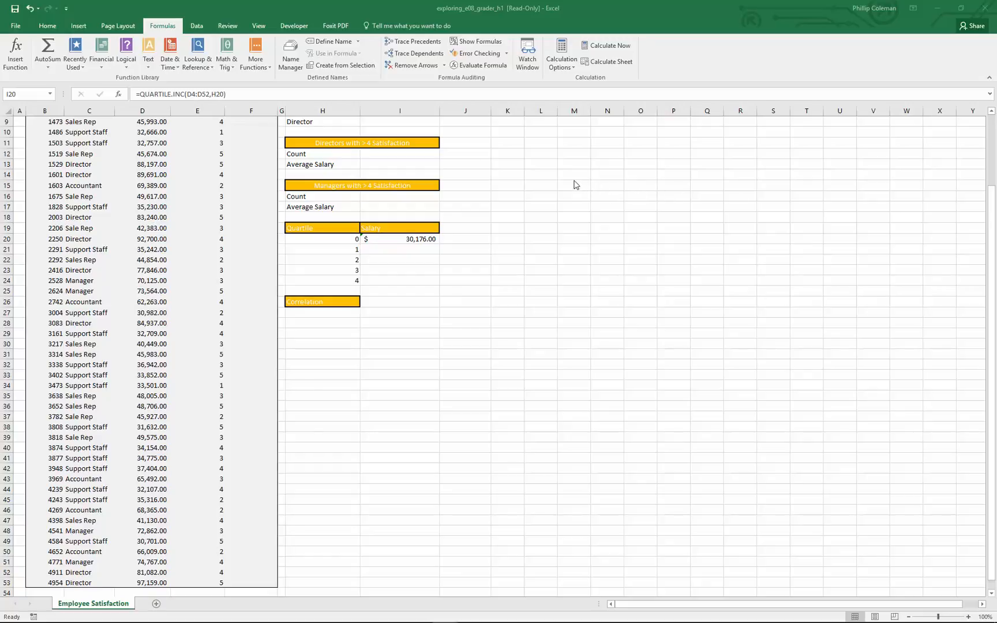
# Start inserting a function in cell H27 under Correlation and try searching for corr.
pyautogui.click(331, 313)
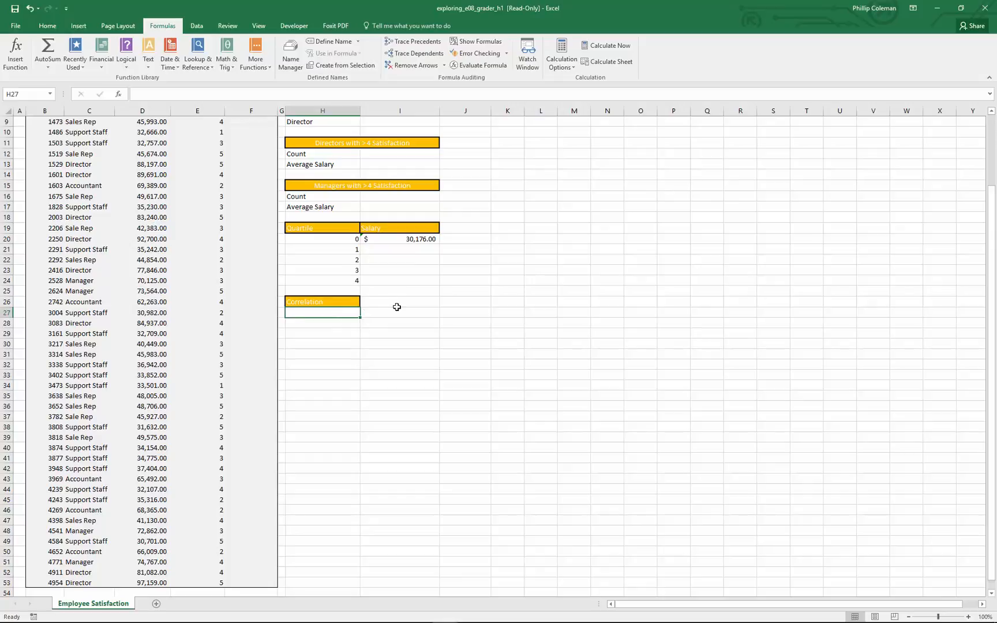
pyautogui.scroll(2, 145, 237)
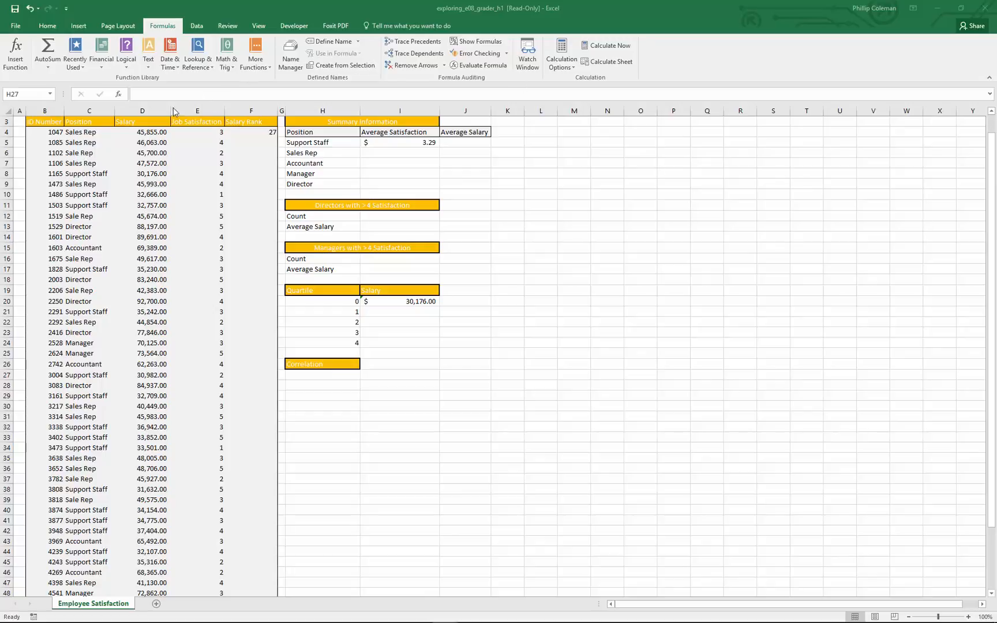
pyautogui.click(18, 65)
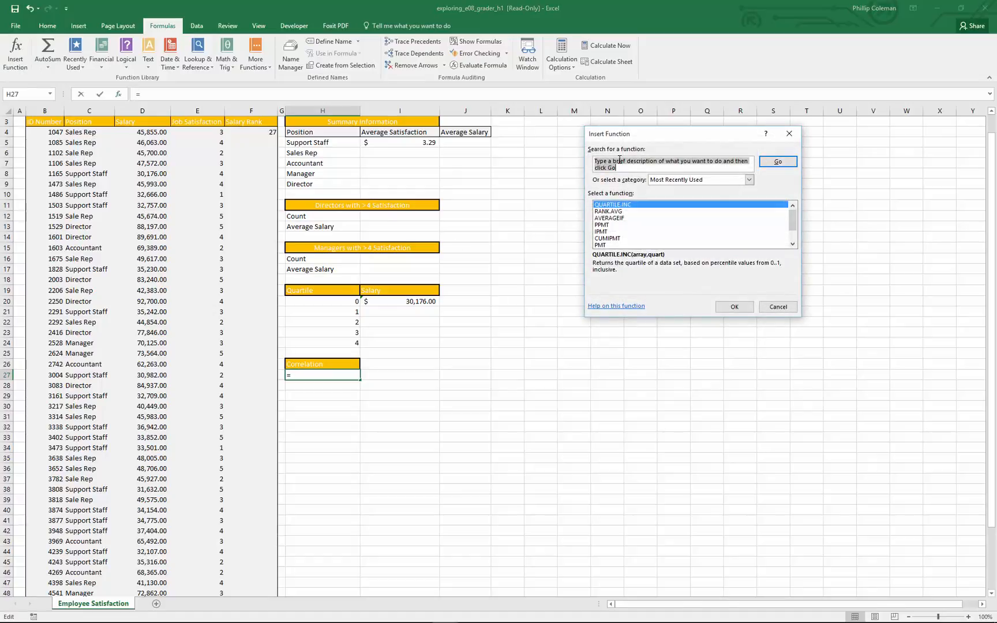
pyautogui.write('corr')
pyautogui.press('Return')
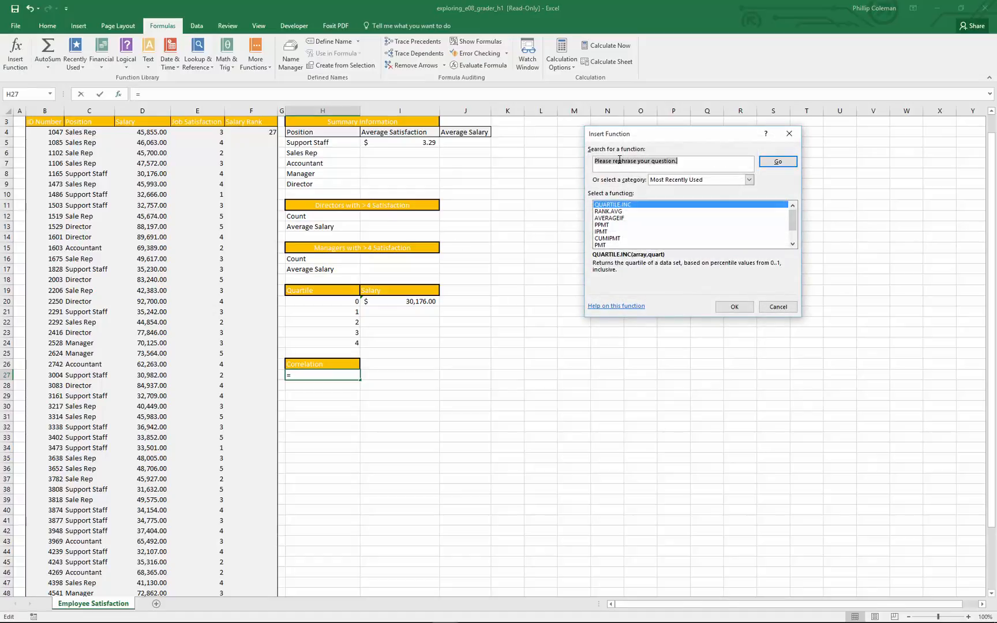
# Replace the function search text with correl and insert the CORREL function.
pyautogui.doubleClick(619, 160)
pyautogui.click(620, 159)
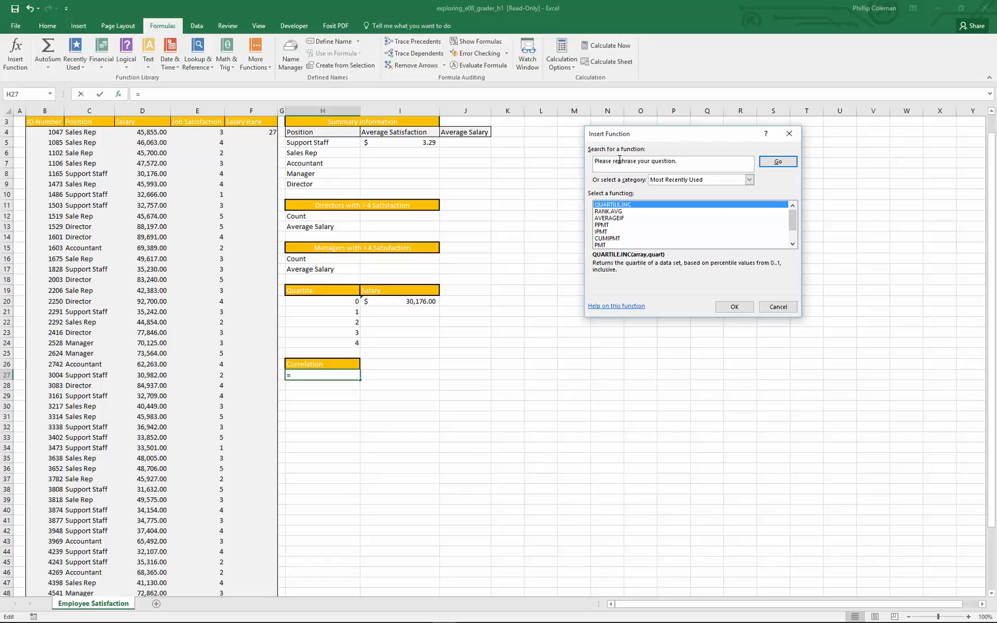
pyautogui.doubleClick(619, 160)
pyautogui.click(619, 160)
pyautogui.moveTo(686, 161); pyautogui.dragTo(582, 155)
pyautogui.write('correl')
pyautogui.press('Return')
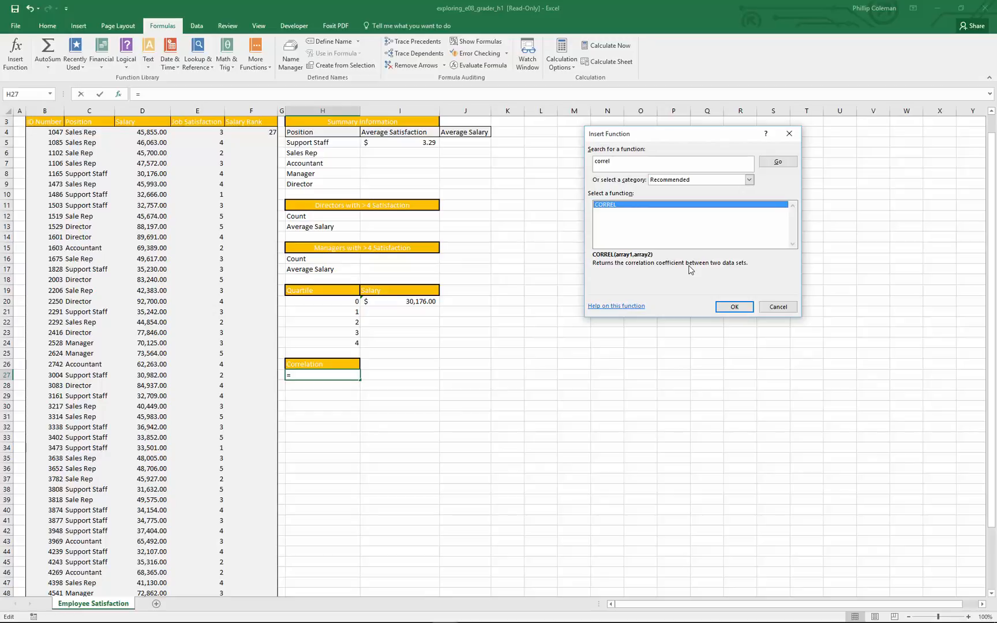
pyautogui.click(732, 307)
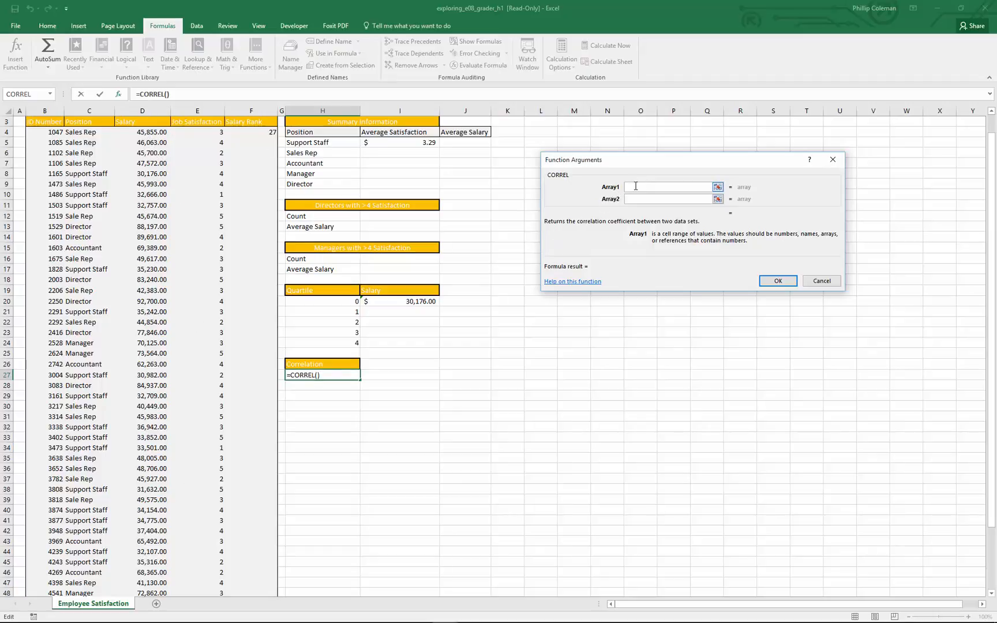
# Set the CORREL Array1 to d:d and Array2 to e:e, and enter the formula in H27.
pyautogui.write('d:d')
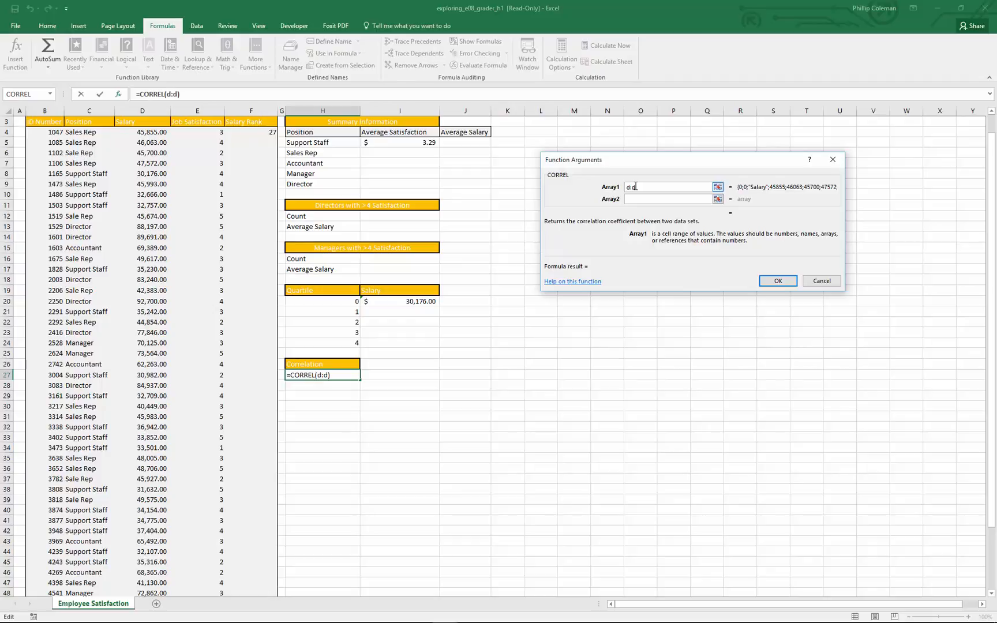
pyautogui.click(631, 199)
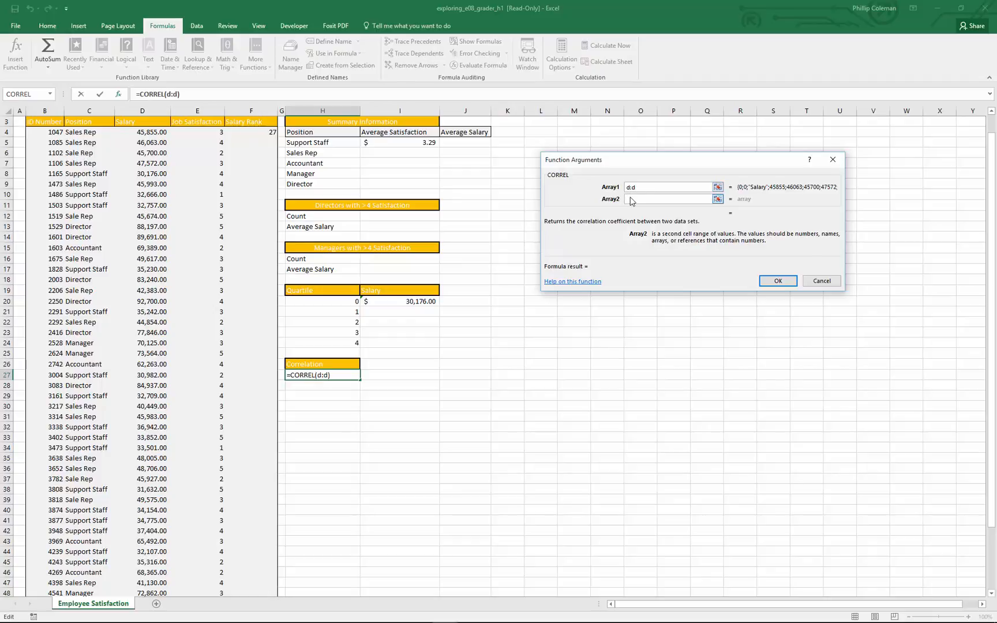
pyautogui.write('e:e')
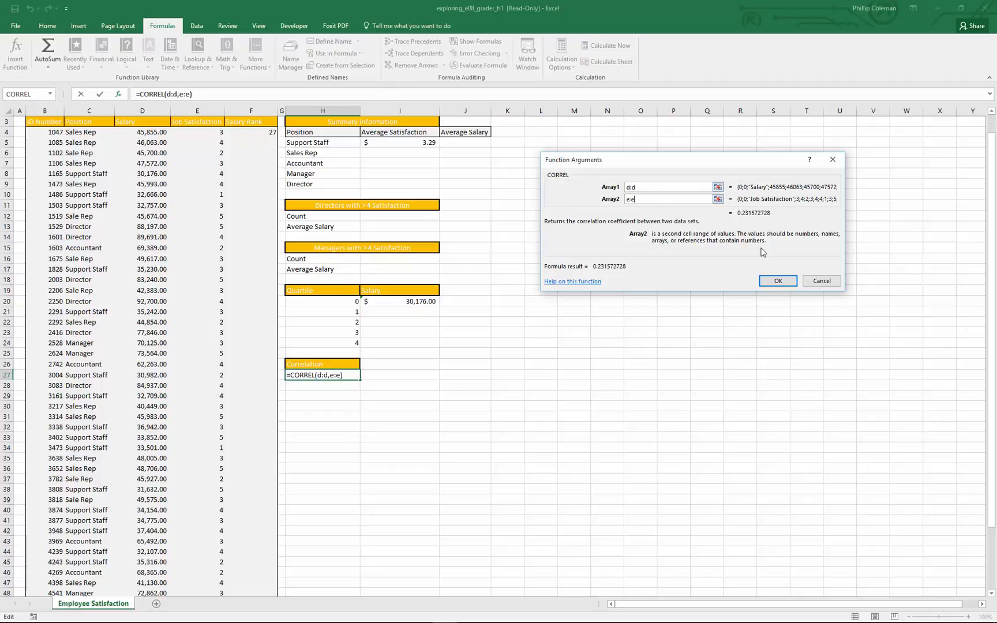
pyautogui.click(777, 281)
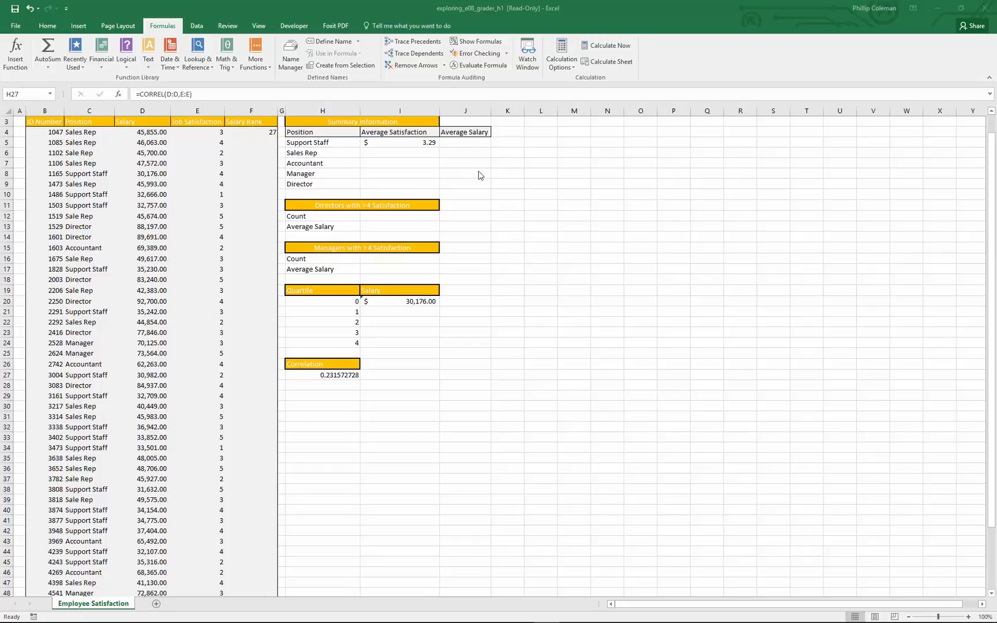
# Check the Analysis ToolPak entry among the available Excel add-ins and dismiss the list without applying changes.
pyautogui.click(197, 26)
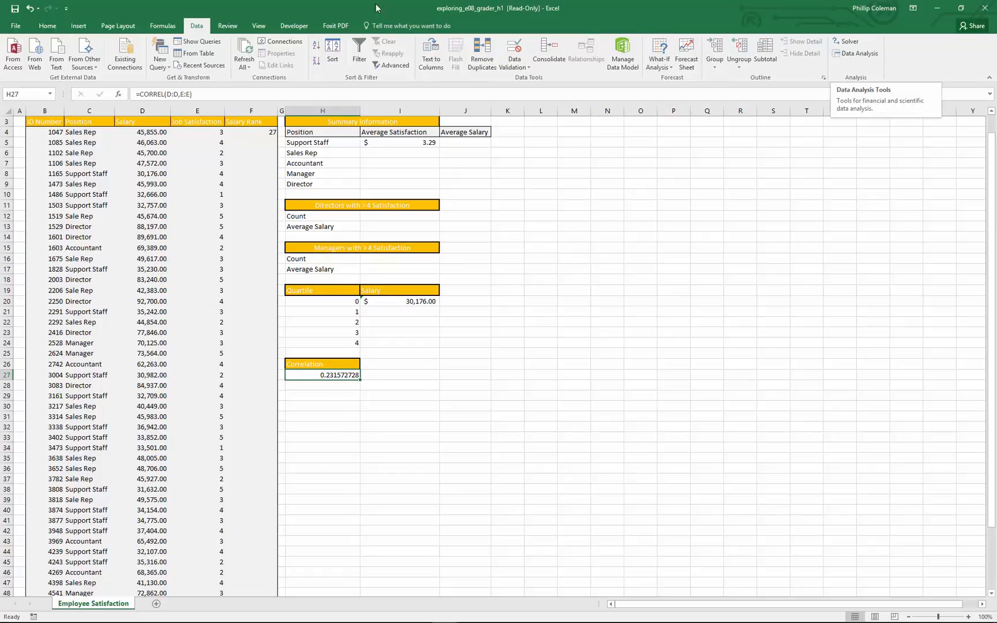
pyautogui.click(17, 26)
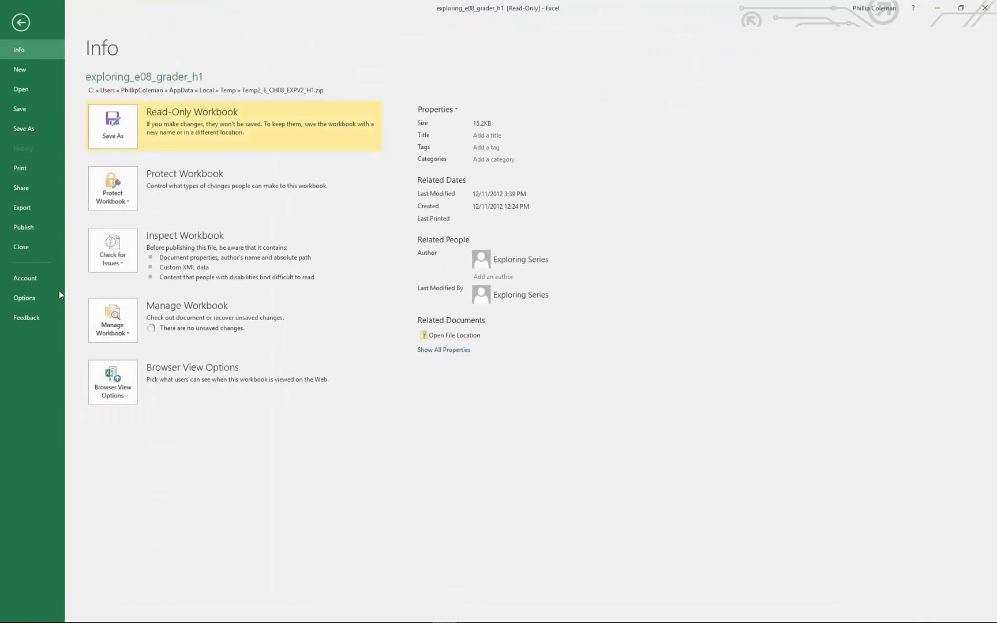
pyautogui.click(34, 300)
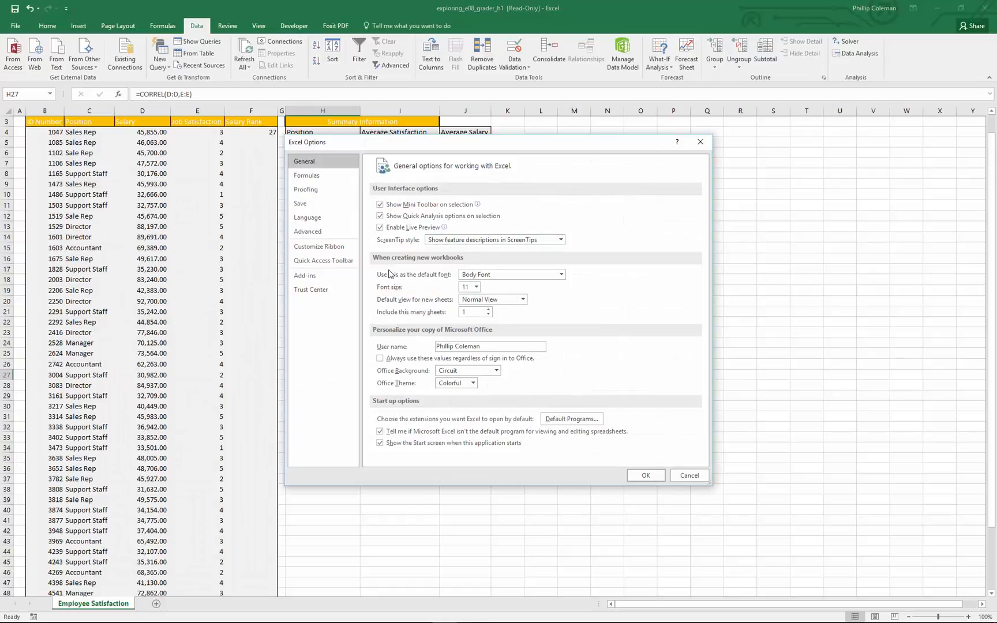
pyautogui.click(306, 277)
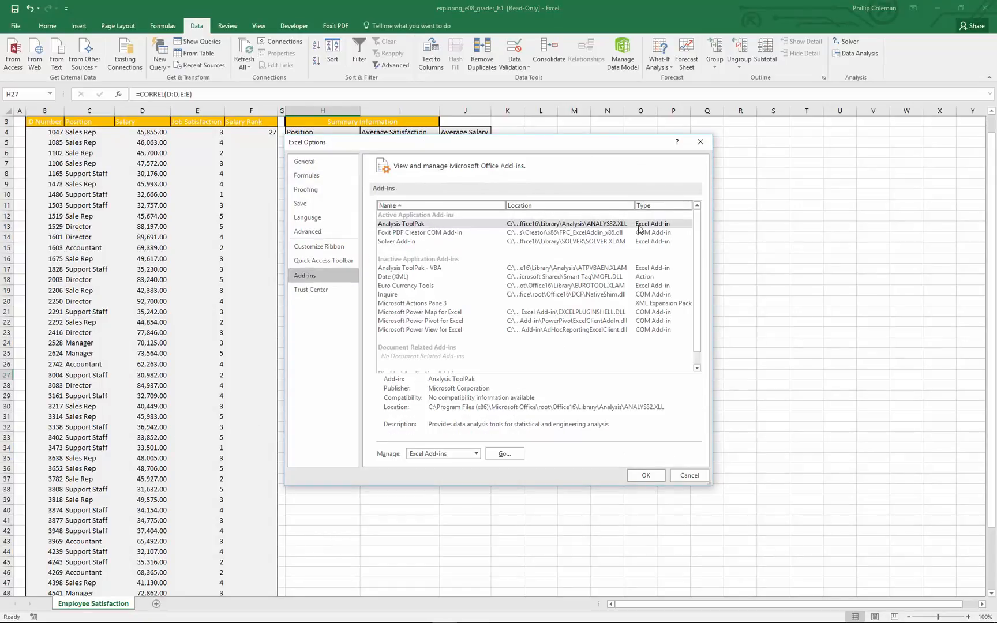
pyautogui.click(504, 454)
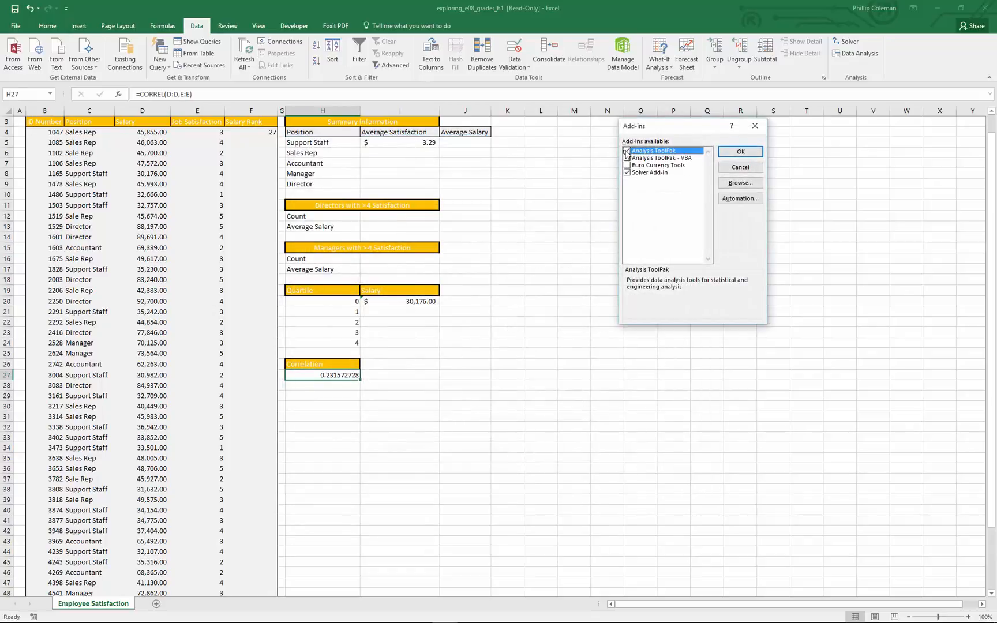
pyautogui.click(627, 152)
pyautogui.click(740, 167)
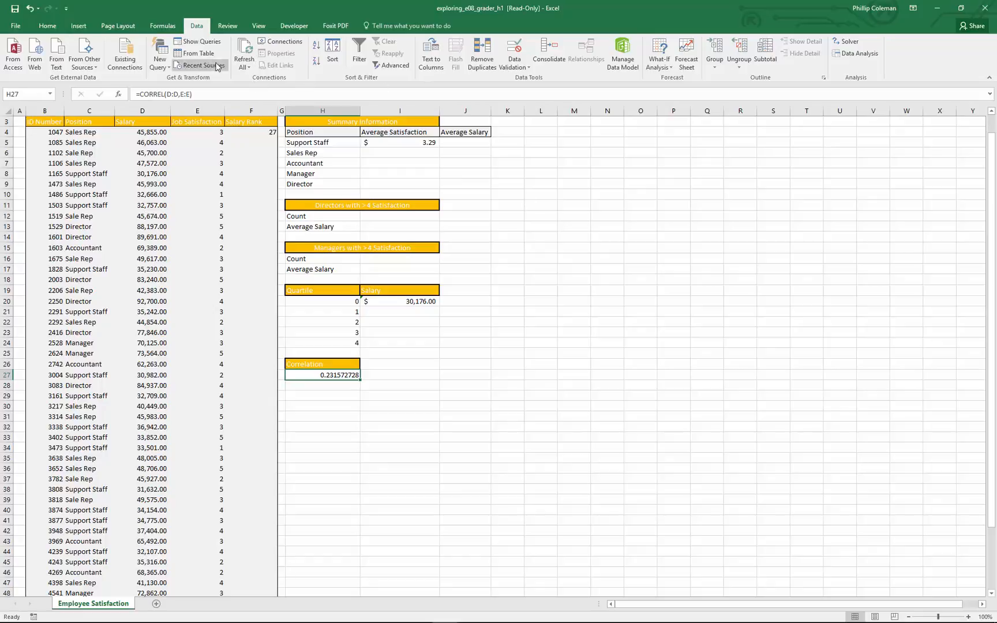
# Look through the Data Analysis tools and start a Descriptive Statistics analysis.
pyautogui.click(864, 55)
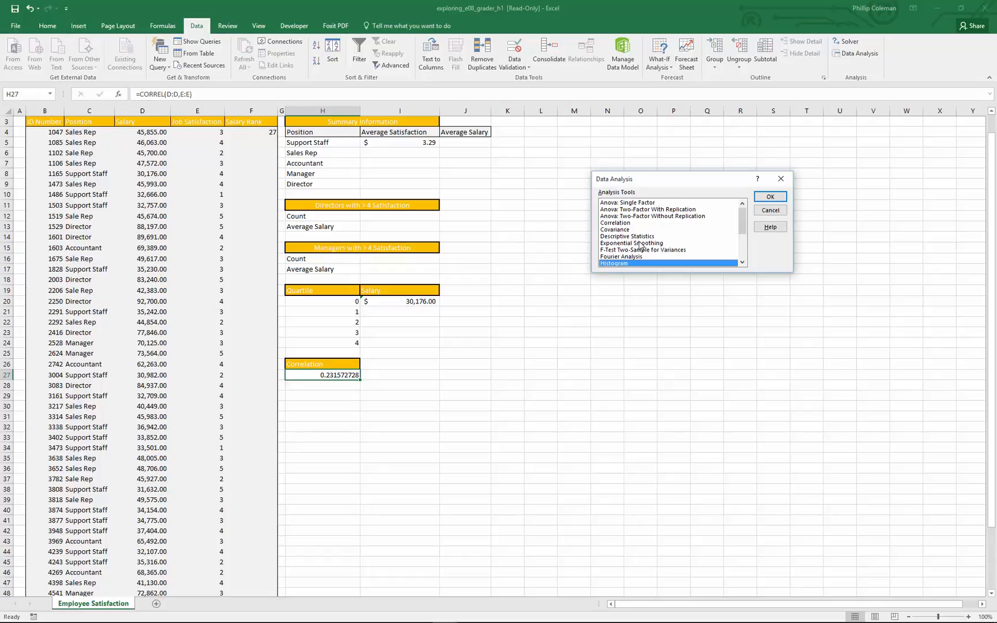
pyautogui.scroll(-1, 641, 246)
pyautogui.scroll(-1, 642, 246)
pyautogui.scroll(-1, 642, 244)
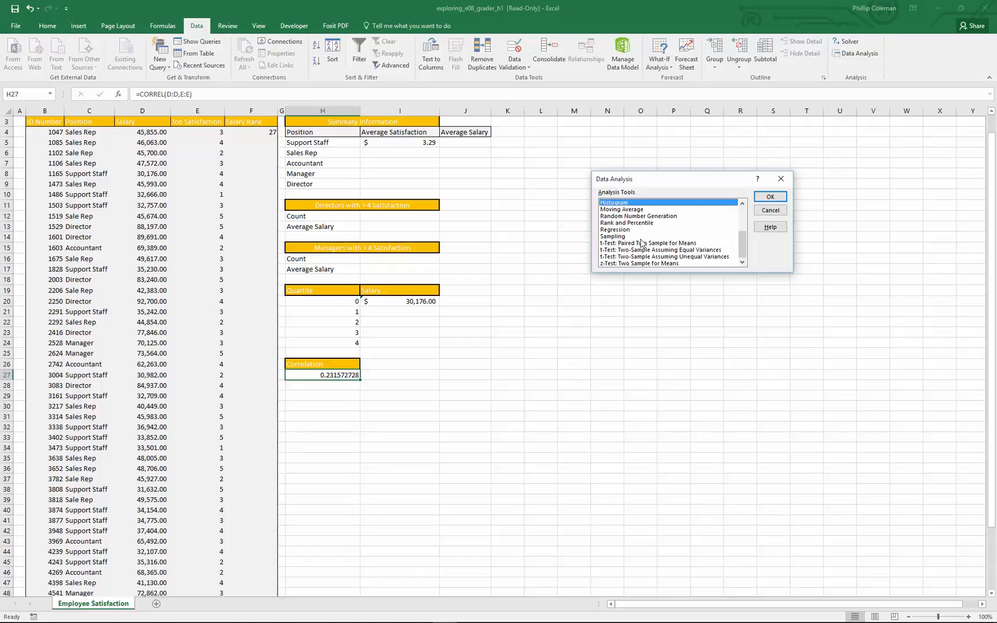
pyautogui.scroll(1, 643, 245)
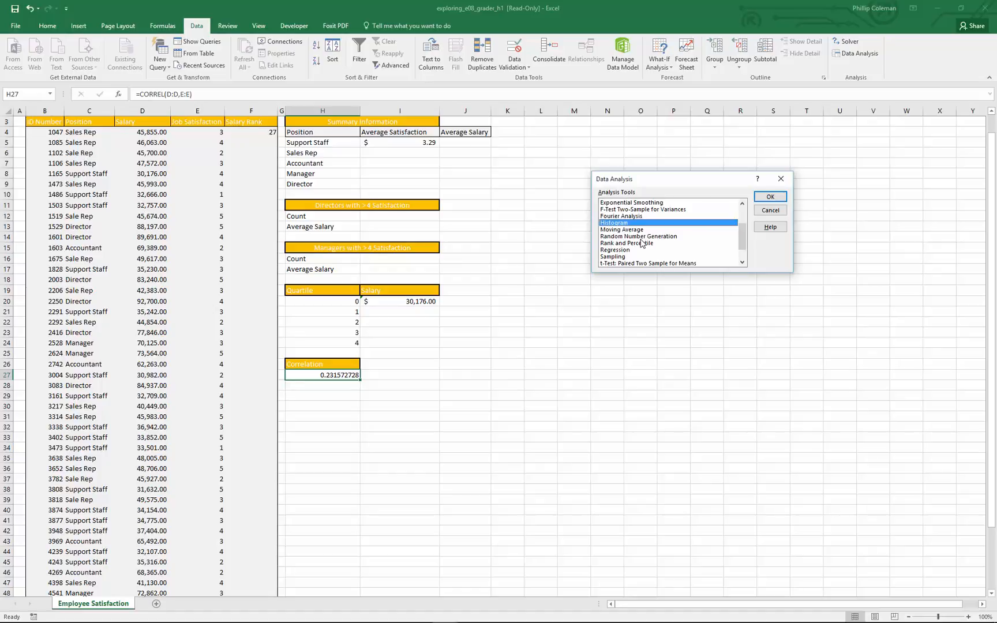
pyautogui.scroll(1, 642, 245)
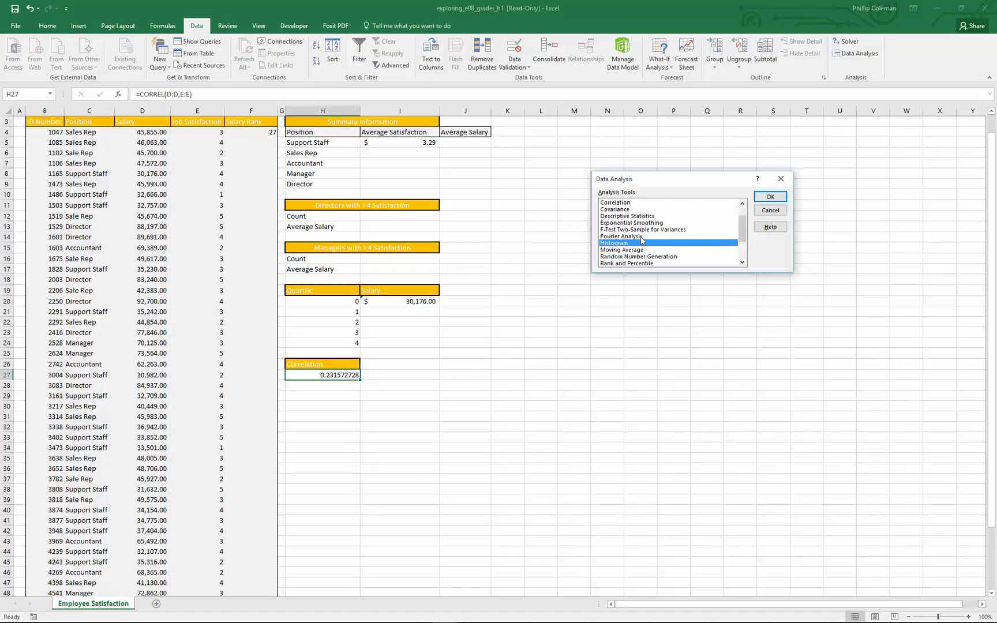
pyautogui.click(637, 217)
pyautogui.click(768, 197)
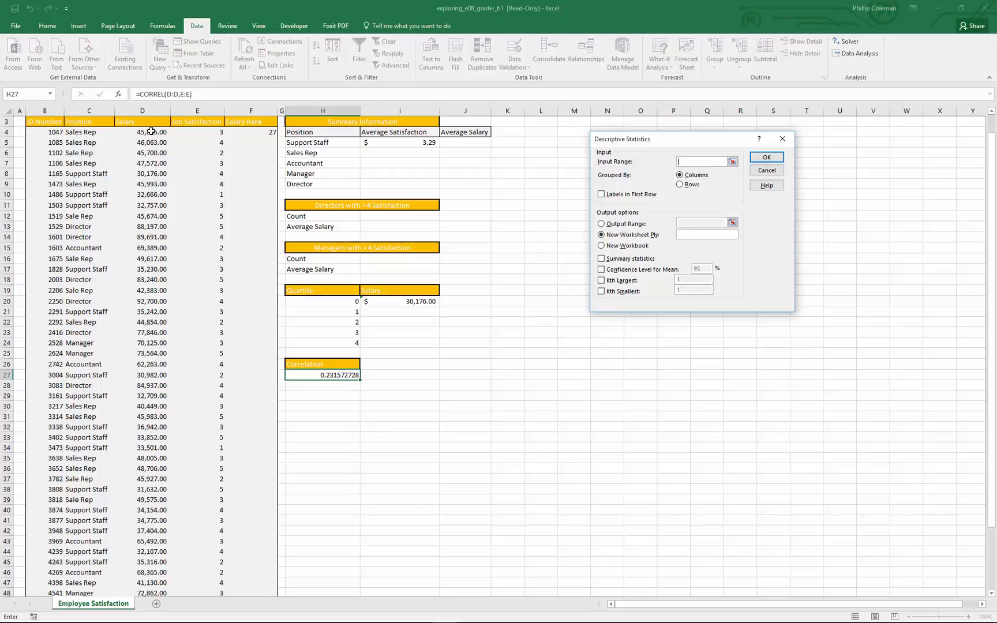
# Set the Descriptive Statistics input range to D4:D53 and try to run it with output to a new workbook.
pyautogui.moveTo(151, 131); pyautogui.dragTo(152, 572)
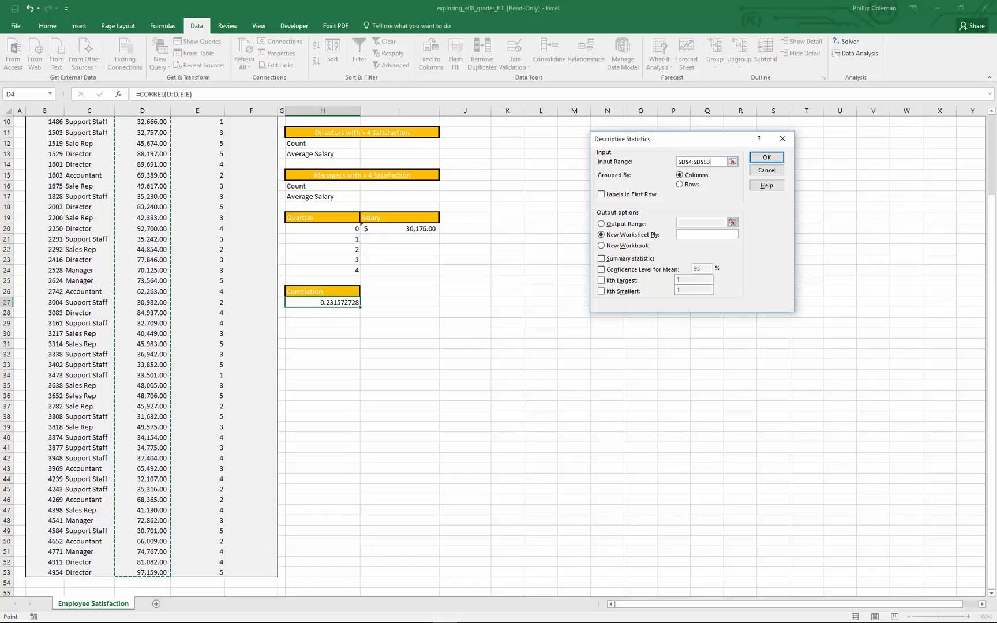
pyautogui.click(602, 245)
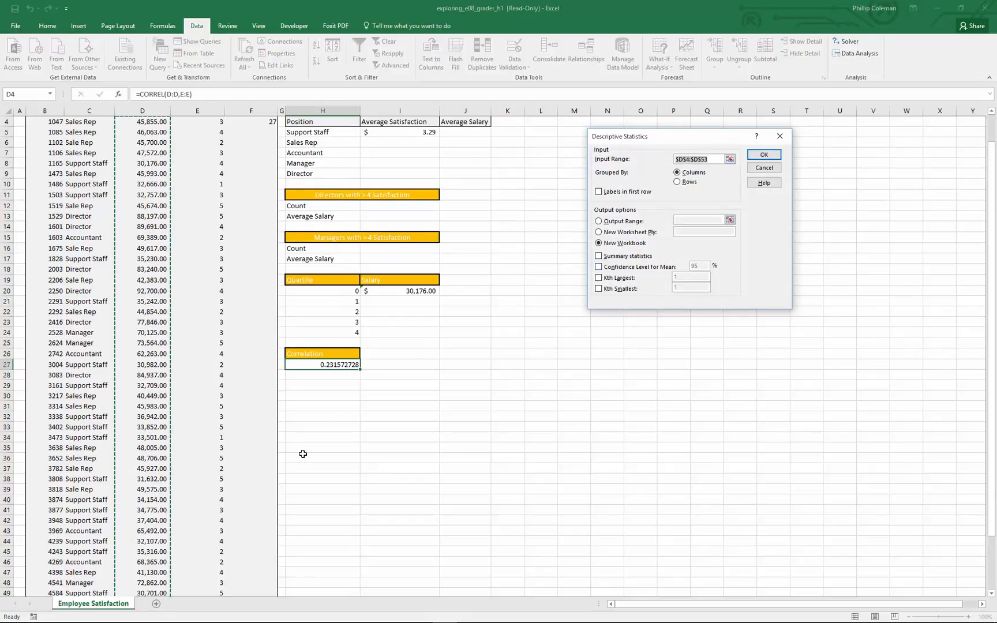
pyautogui.click(756, 156)
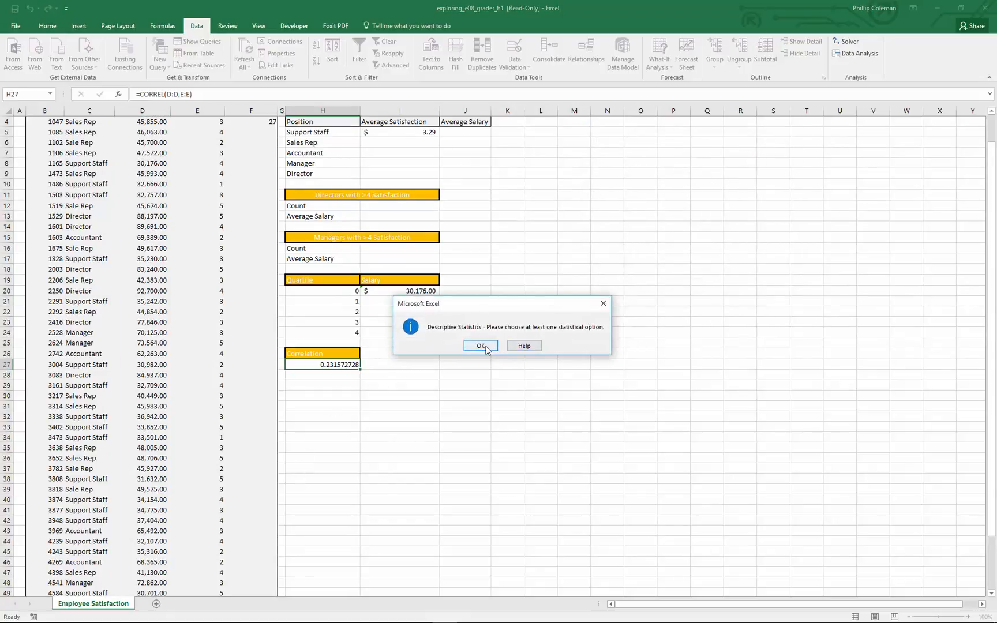
pyautogui.click(480, 345)
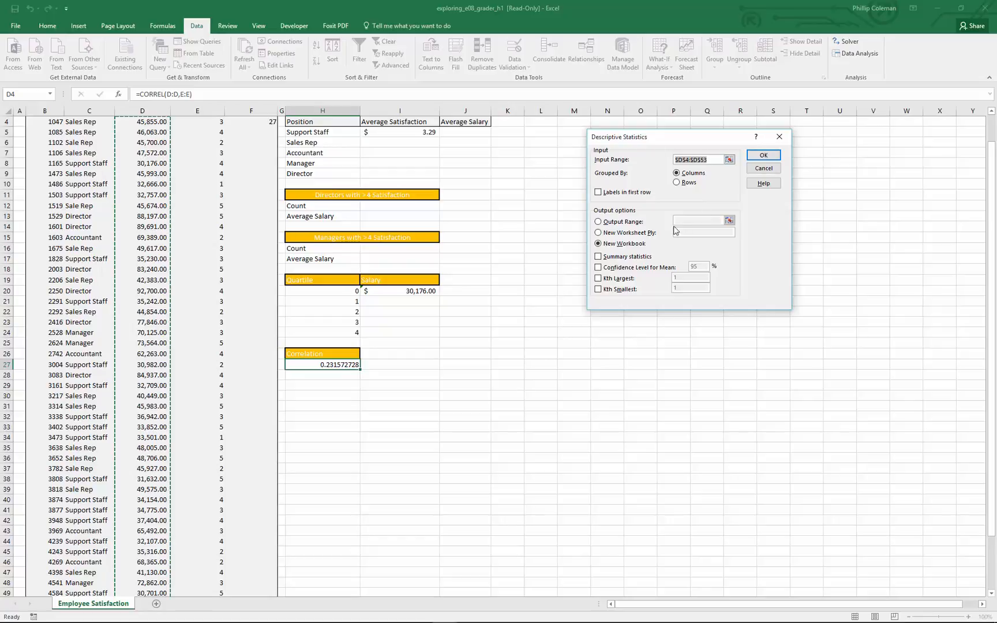
# Output the descriptive statistics to a new worksheet with Summary statistics included, and widen the result columns A and B.
pyautogui.click(598, 223)
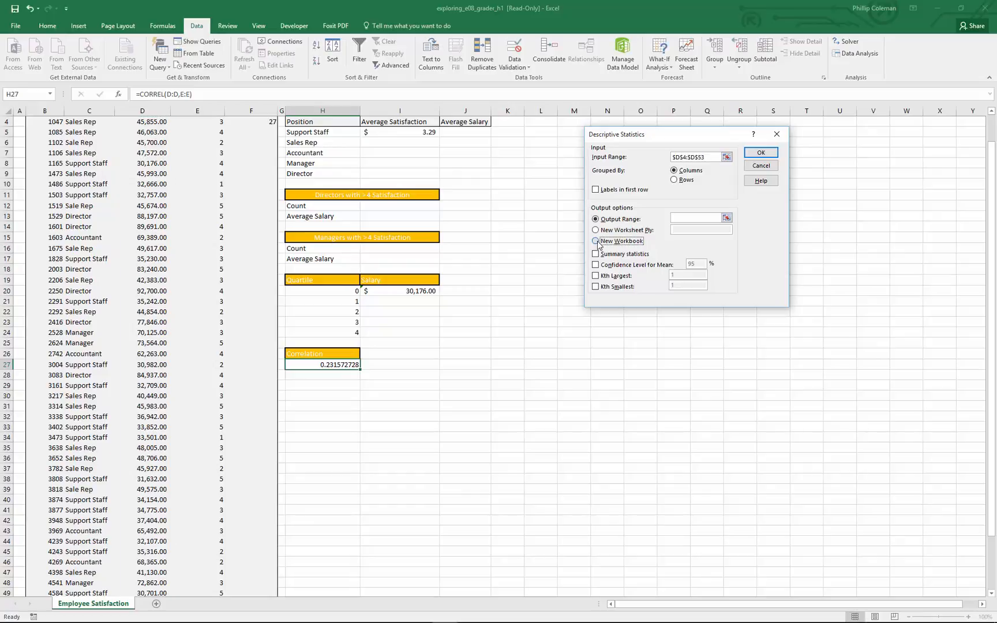
pyautogui.click(596, 241)
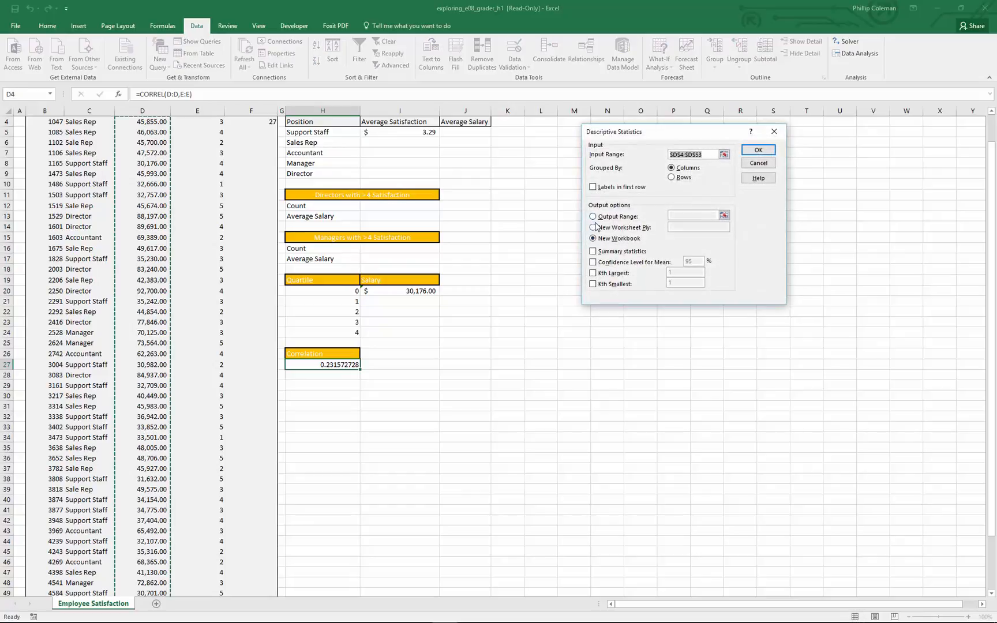
pyautogui.click(595, 227)
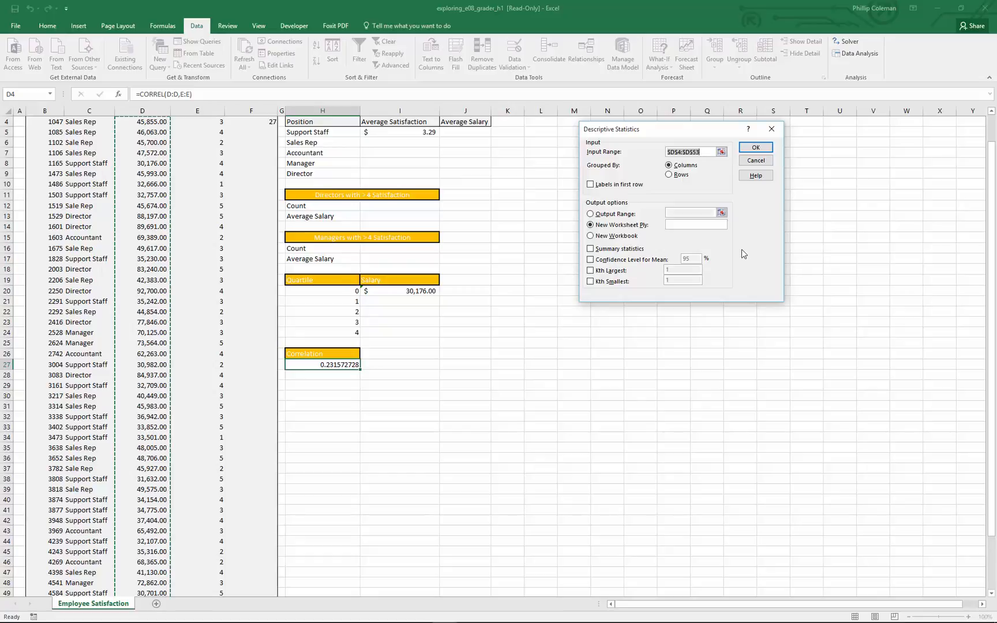
pyautogui.click(591, 250)
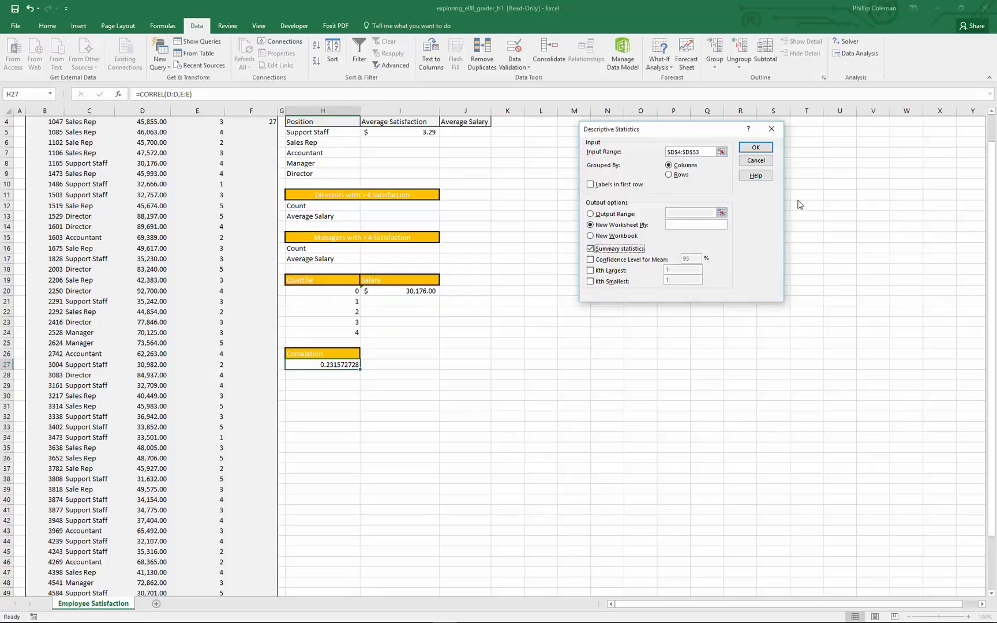
pyautogui.click(756, 148)
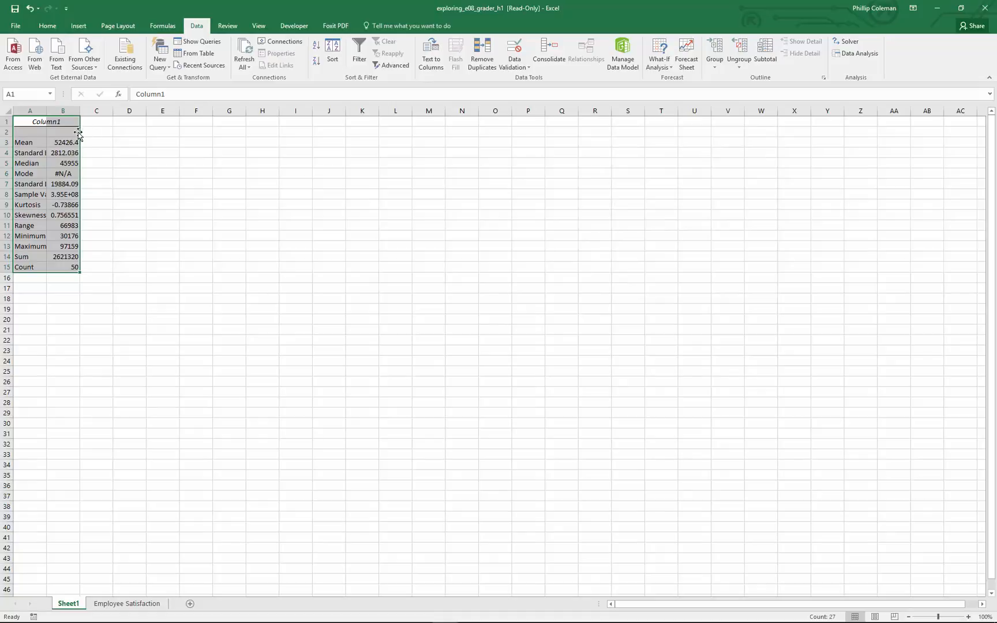
pyautogui.moveTo(44, 111); pyautogui.dragTo(96, 113)
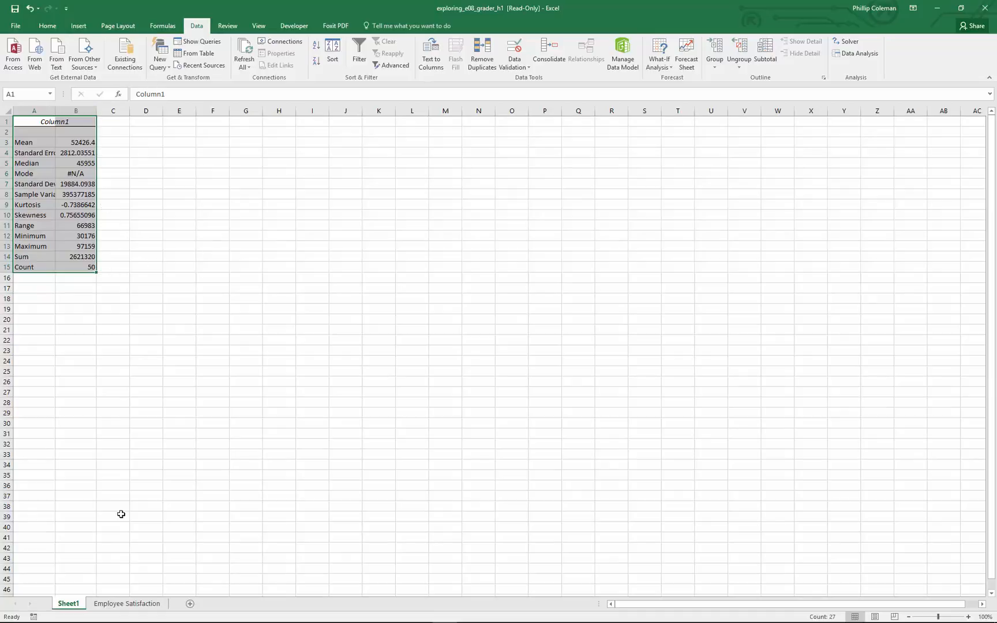
# Return to the Employee Satisfaction sheet and start a Histogram analysis.
pyautogui.click(115, 604)
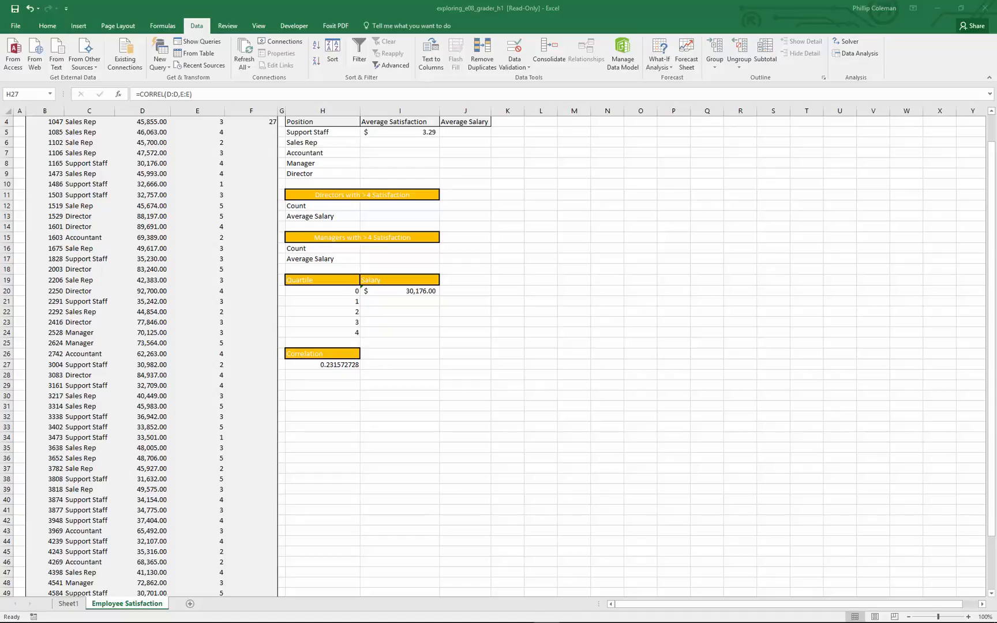
pyautogui.click(857, 57)
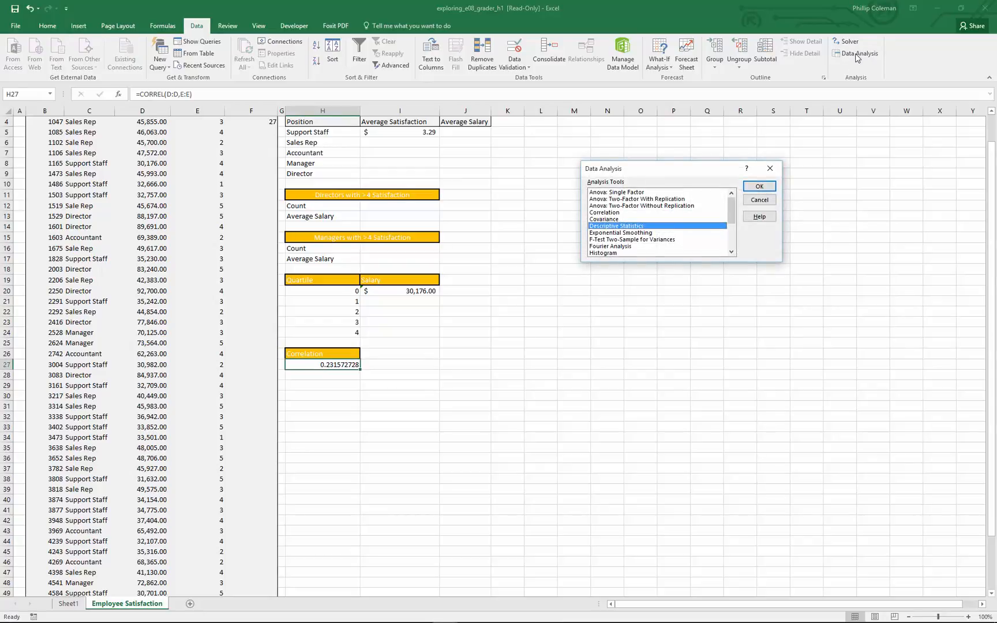
pyautogui.click(612, 253)
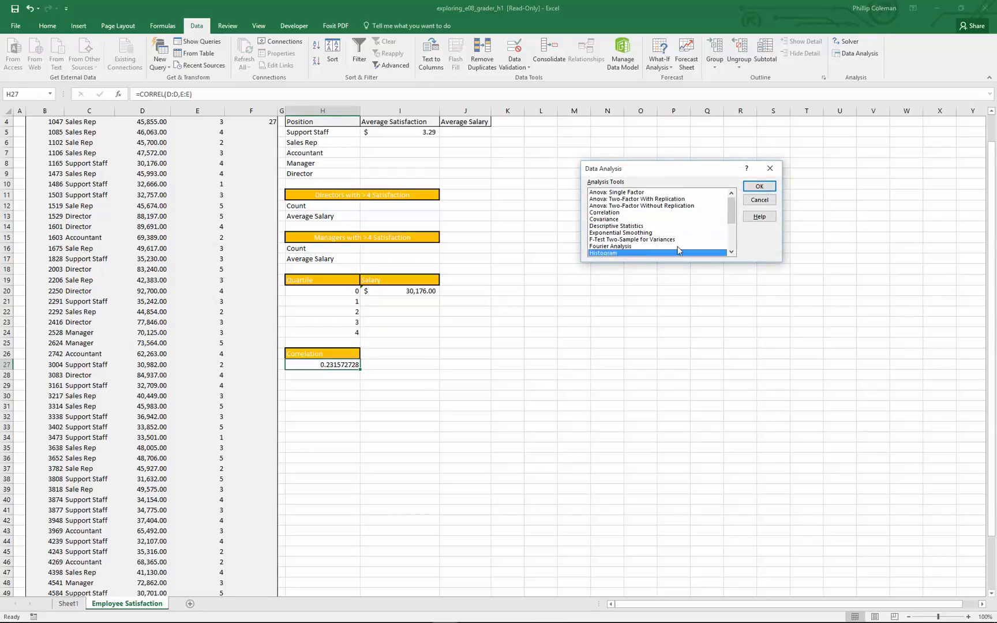
pyautogui.click(760, 186)
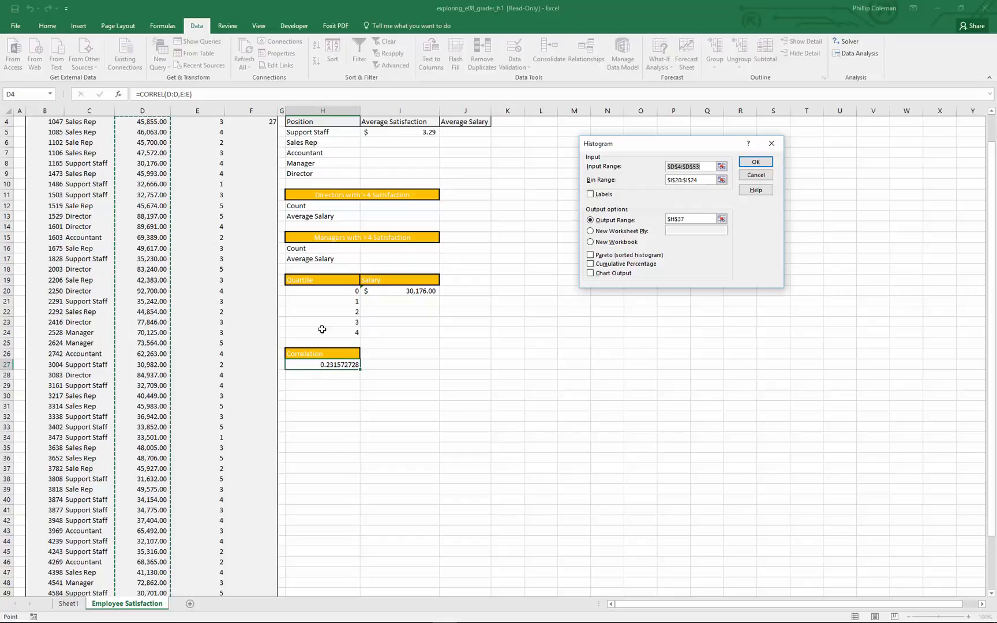
# Try to run the histogram with cell H29 as the input range.
pyautogui.click(306, 384)
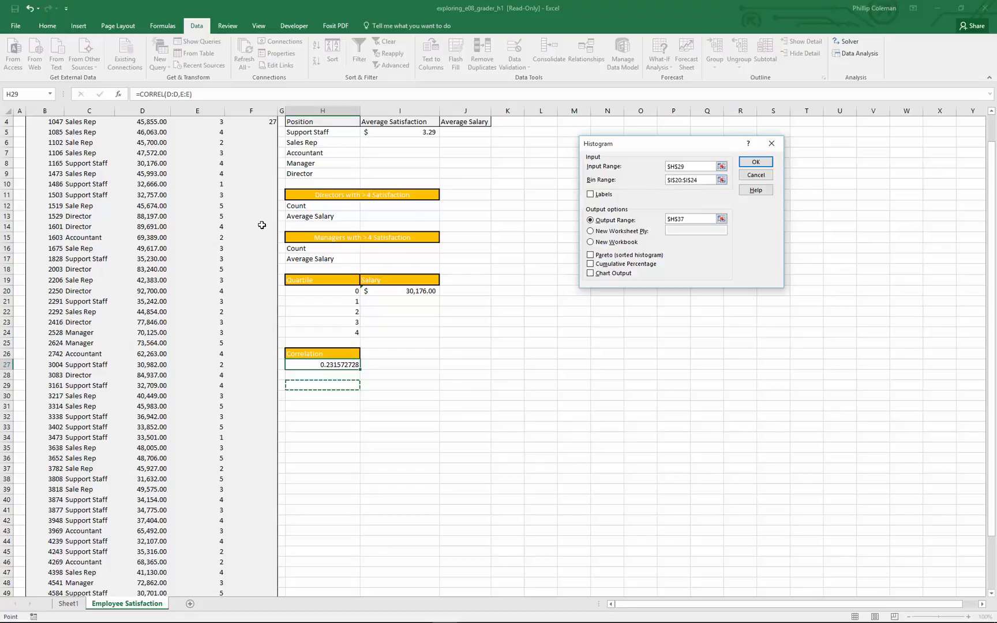
pyautogui.click(756, 162)
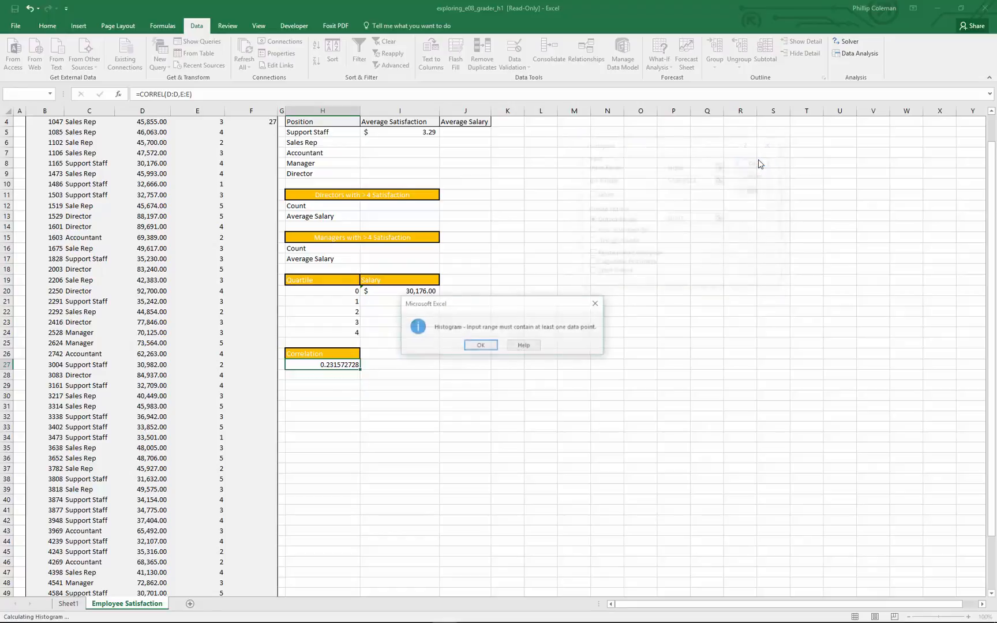
pyautogui.click(480, 345)
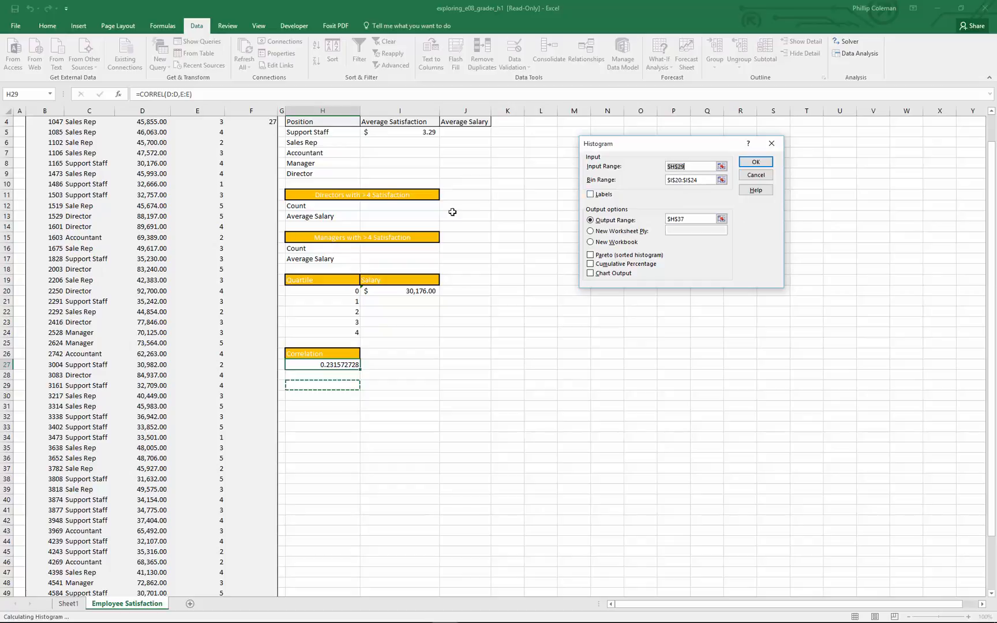
# Set the histogram input range to the salaries in D4:D53 and generate the frequency table at H37 with bins I20:I24.
pyautogui.scroll(1, 157, 229)
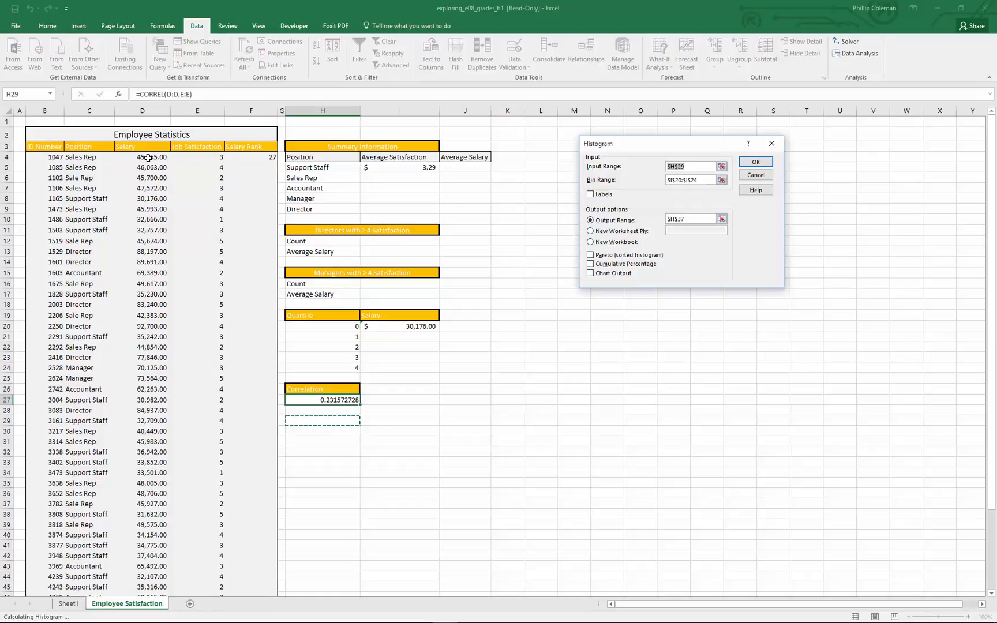
pyautogui.moveTo(148, 157); pyautogui.dragTo(148, 569)
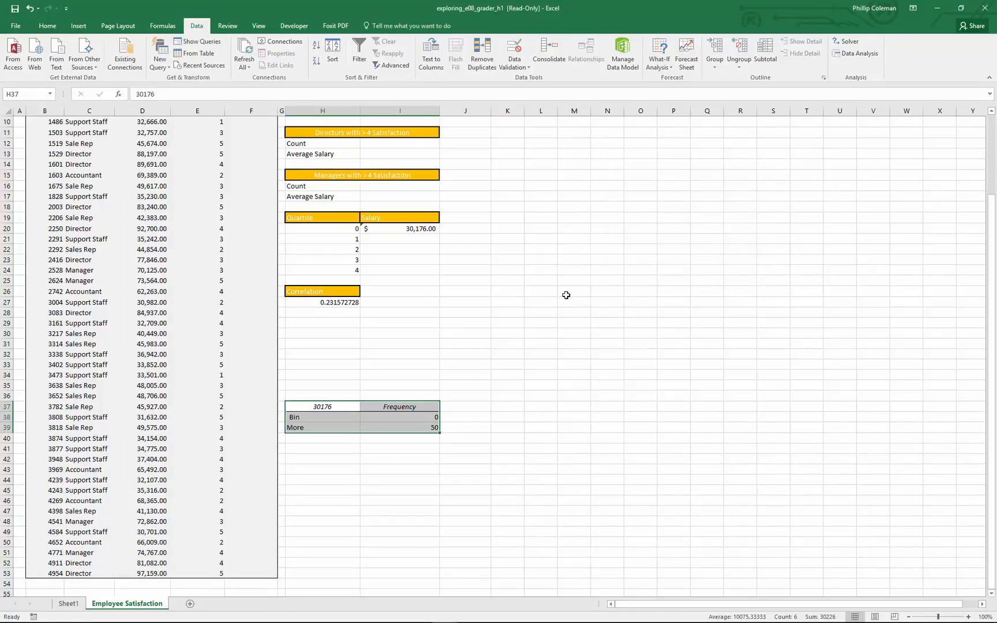
# Reopen the Histogram analysis and check its salary input range, bin range and output location against the worksheet.
pyautogui.click(859, 54)
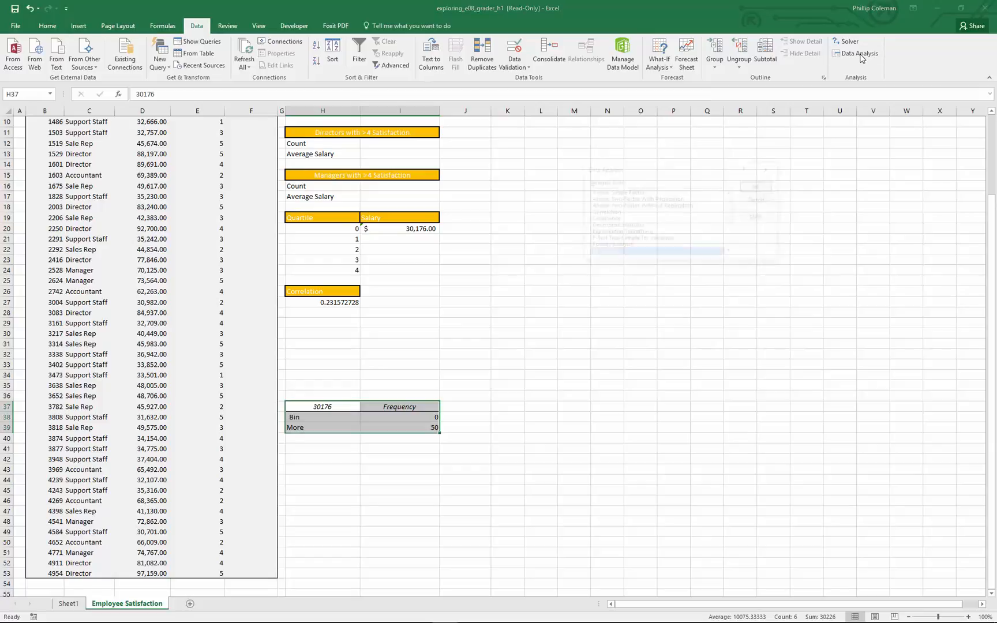
pyautogui.click(757, 187)
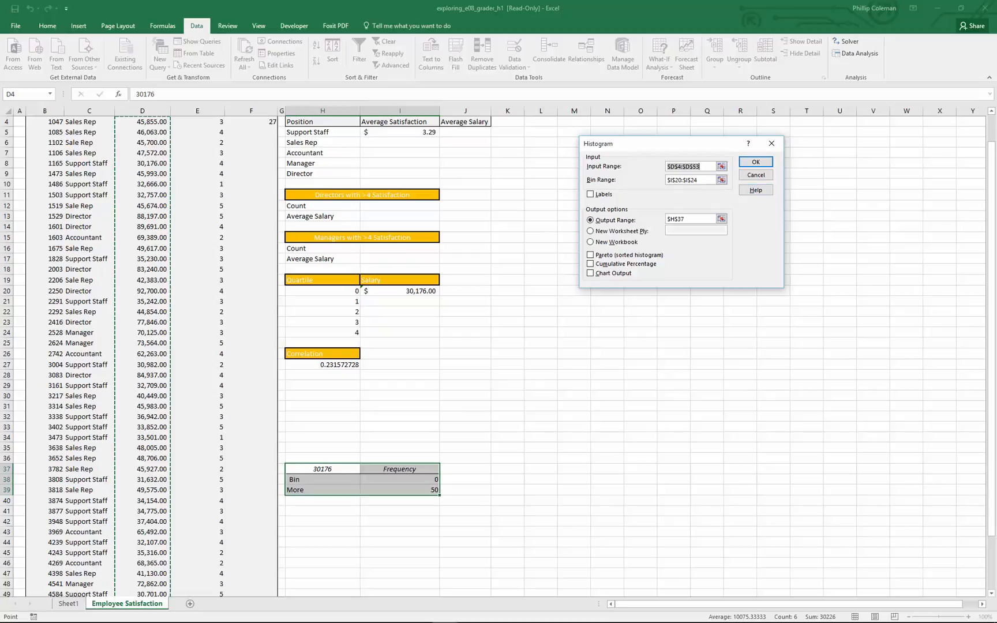
pyautogui.scroll(1, 415, 358)
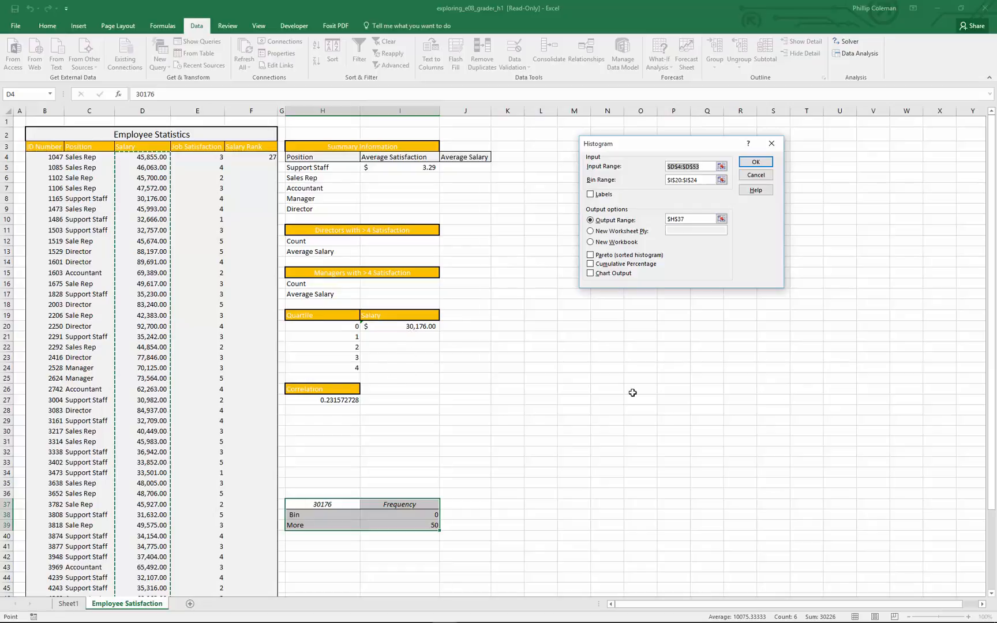
pyautogui.scroll(-1, 471, 517)
pyautogui.scroll(-2, 471, 517)
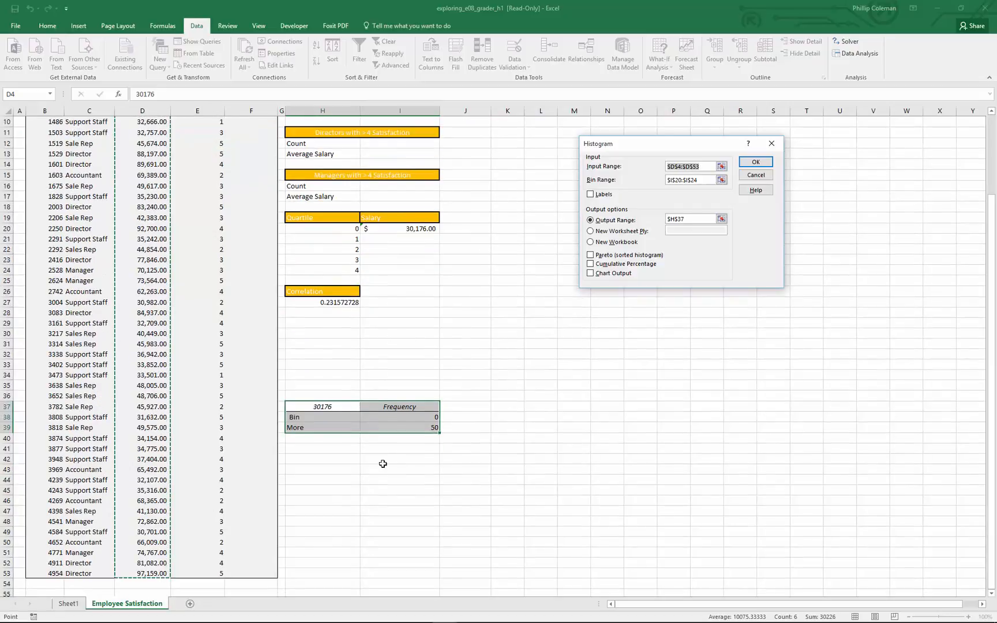